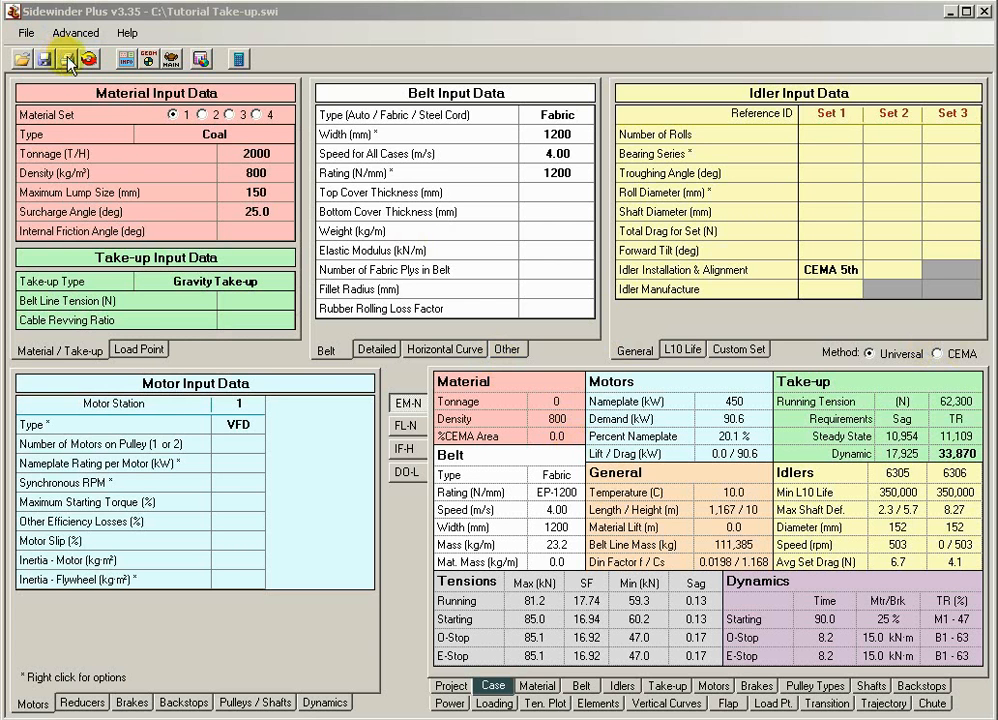
- Inspect the gravity take-up arrangement near the head of the conveyor's vertical profile and return to the main input view
left_click(148, 60)
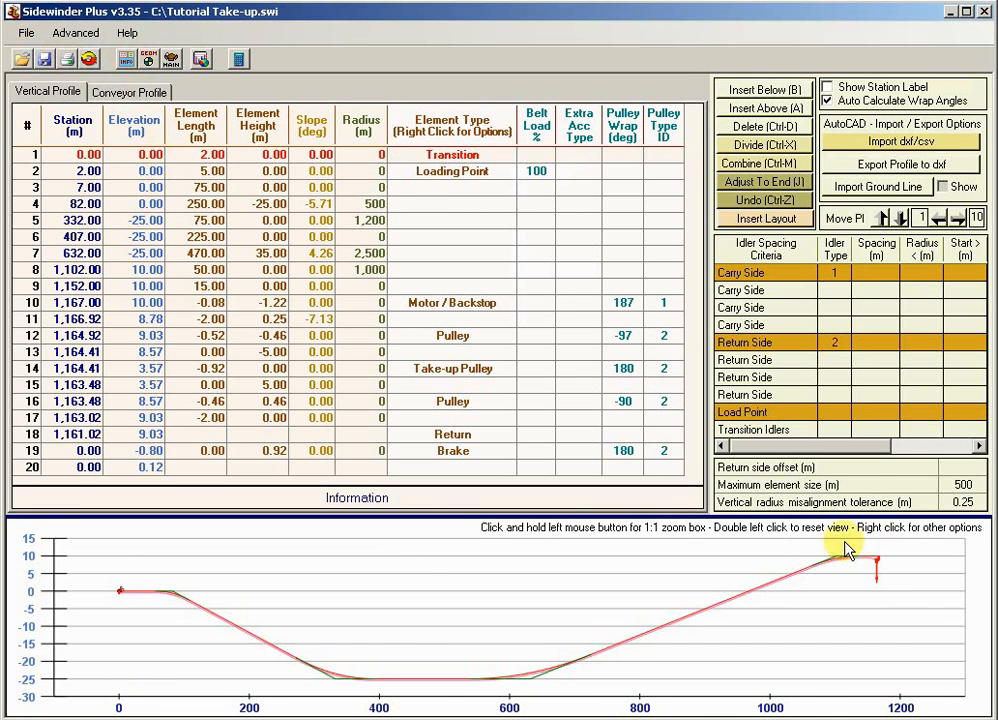
left_click_drag(844, 542, 895, 589)
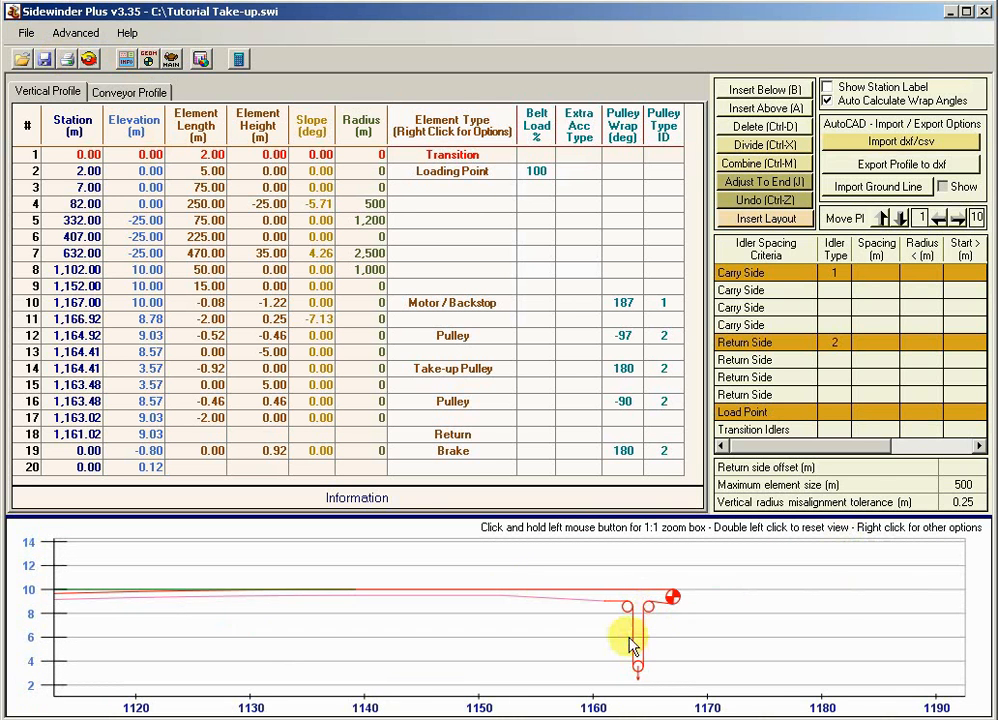
left_click(171, 60)
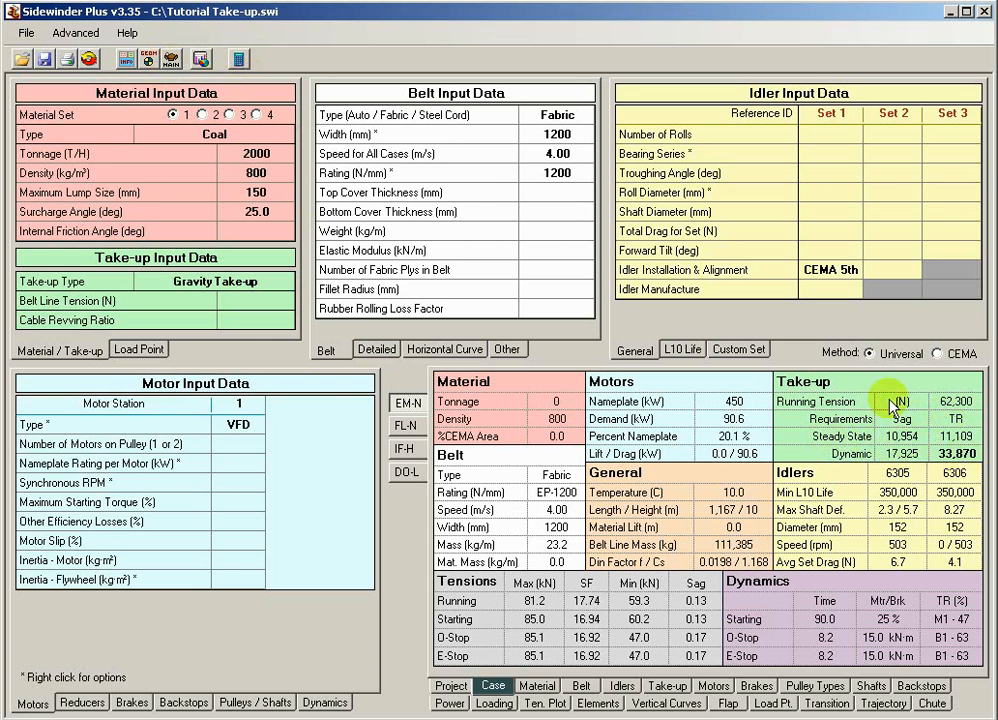
- Review the steady-state and dynamic maximum allowable sag limits in the project design criteria
left_click(128, 62)
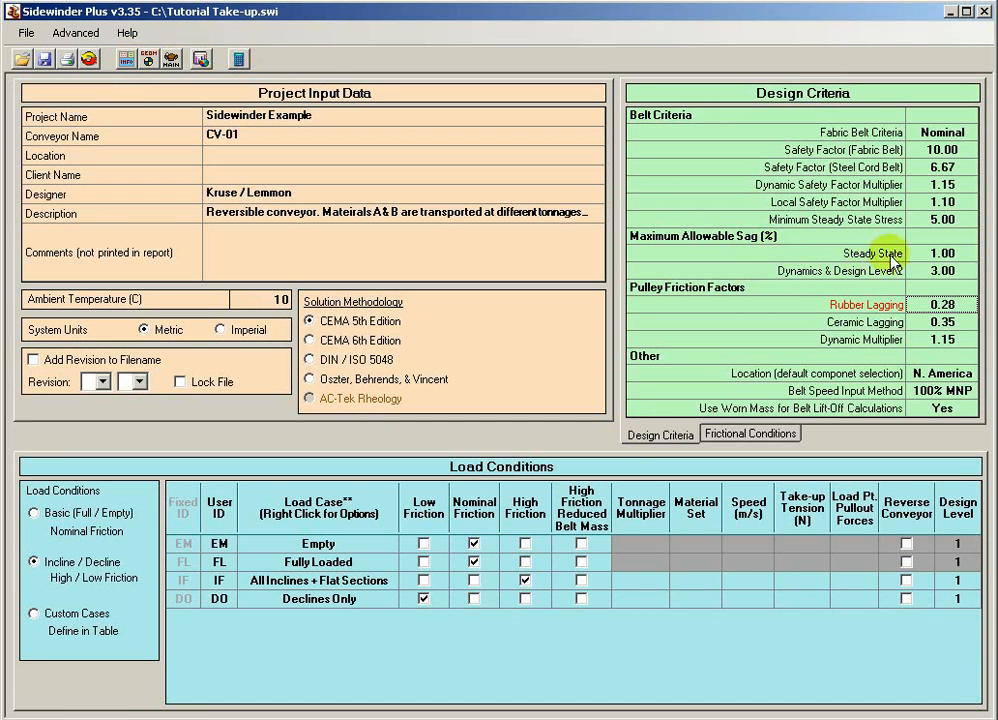
left_click(964, 256)
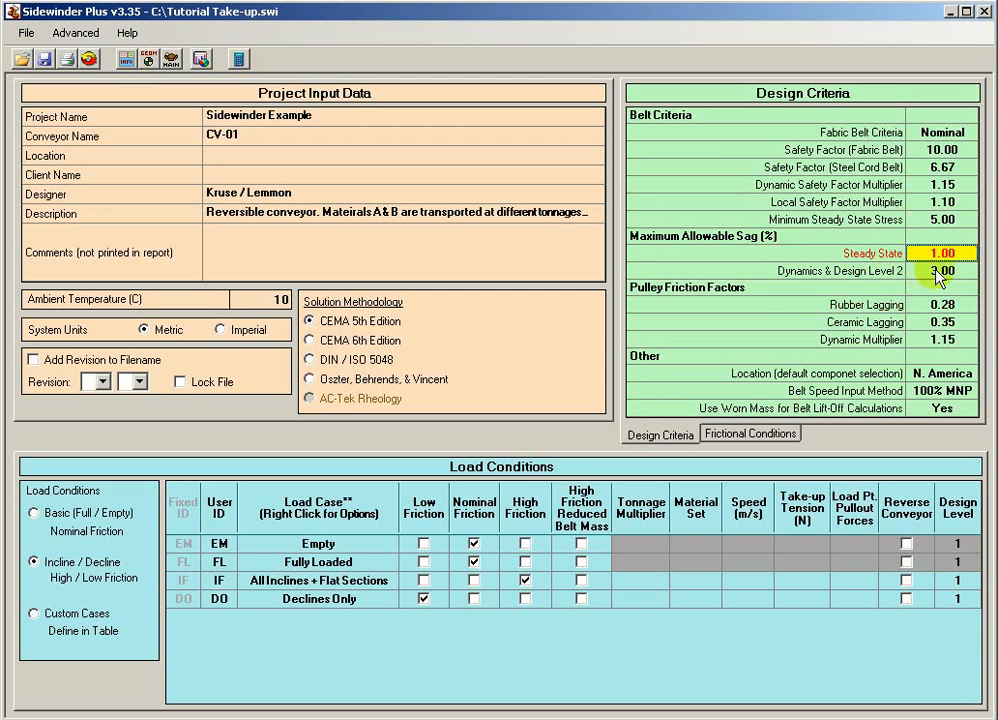
left_click(938, 271)
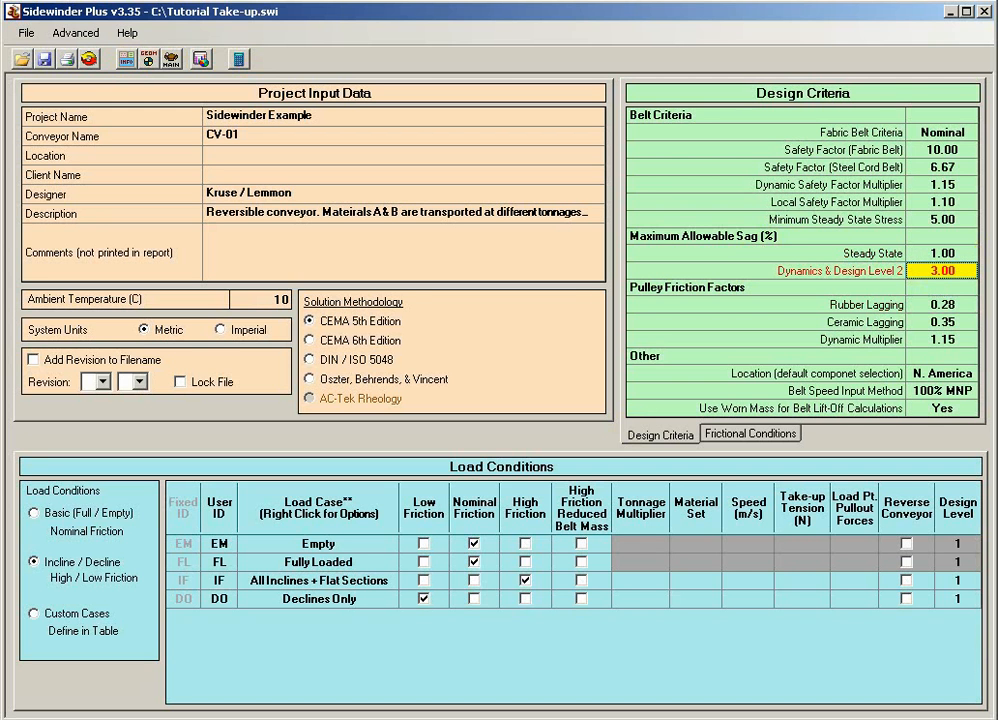
- Review the pulley friction factors for rubber lagging, ceramic lagging and the dynamic multiplier
left_click(942, 306)
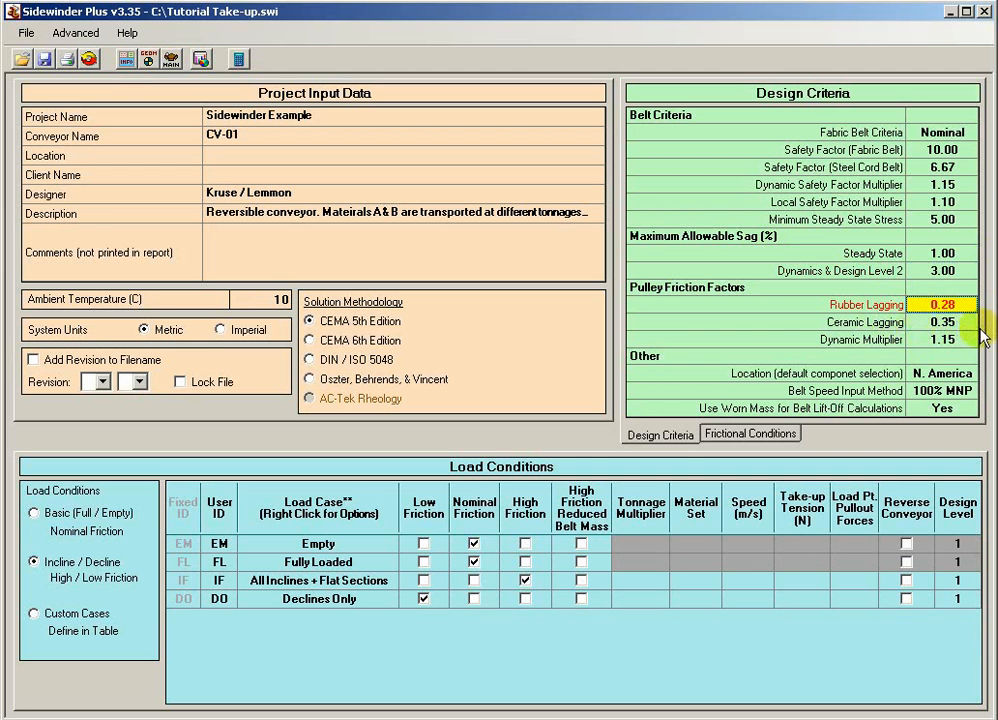
left_click(960, 331)
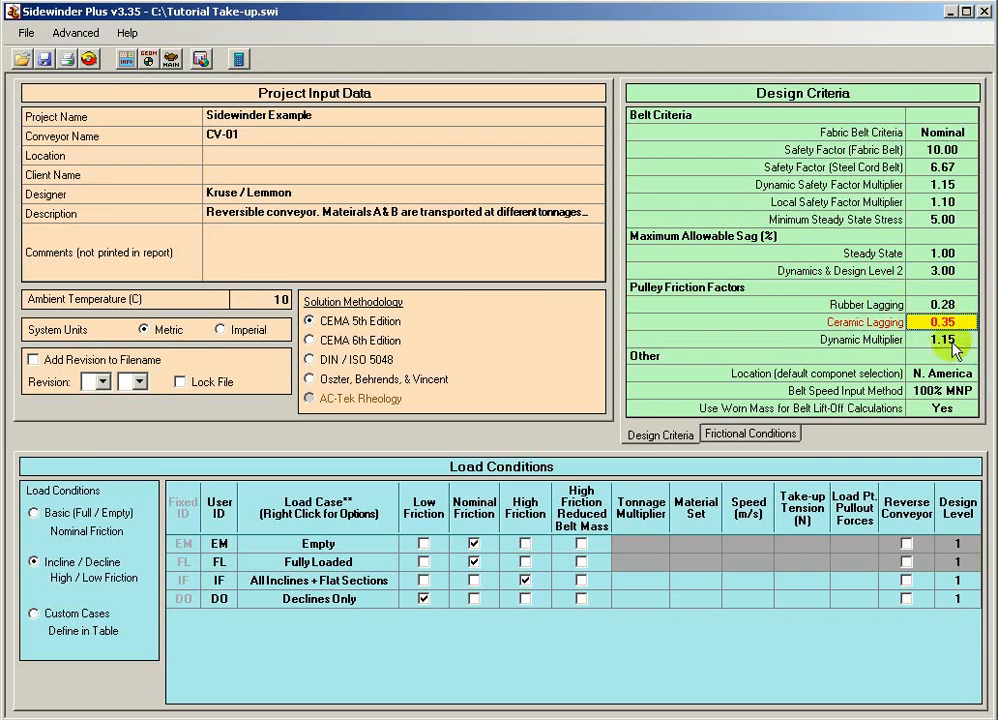
left_click(953, 342)
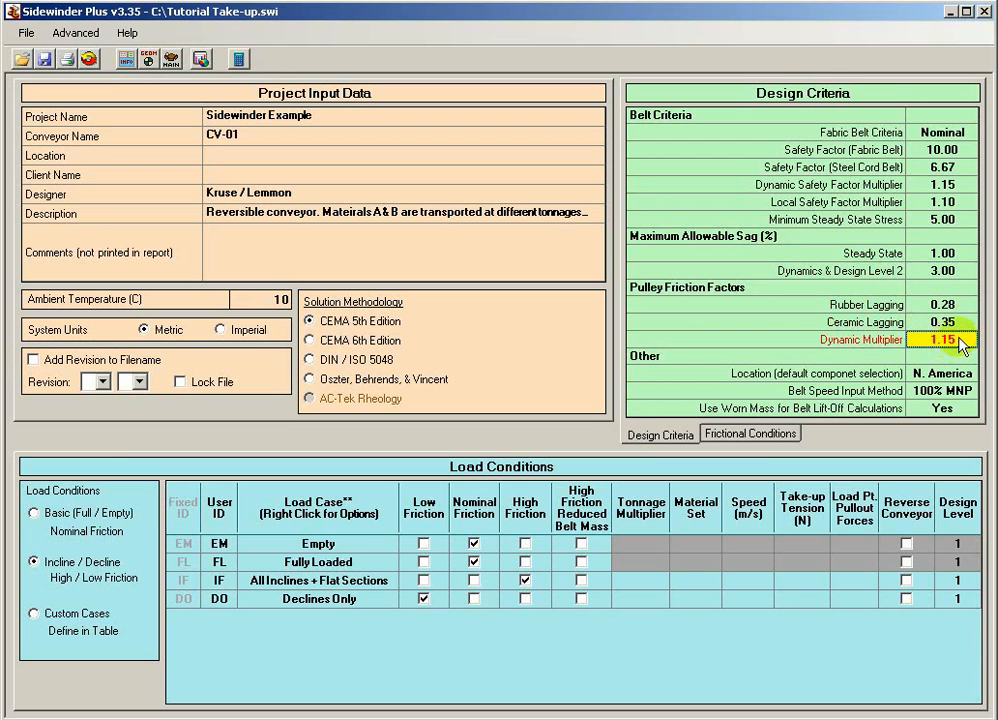
left_click(954, 306)
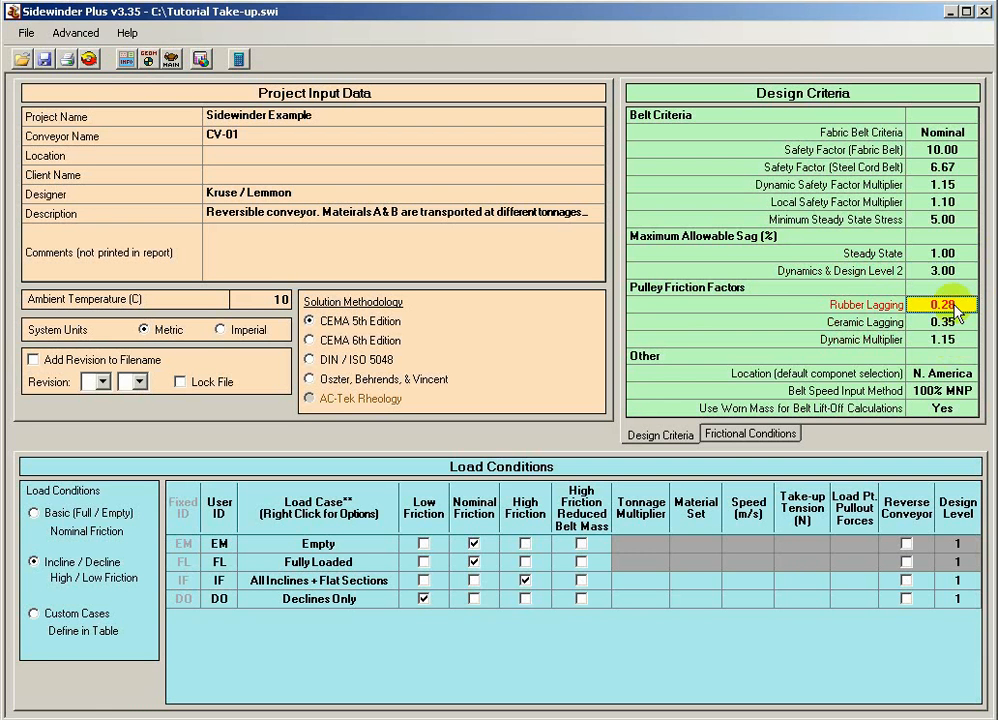
left_click(938, 322)
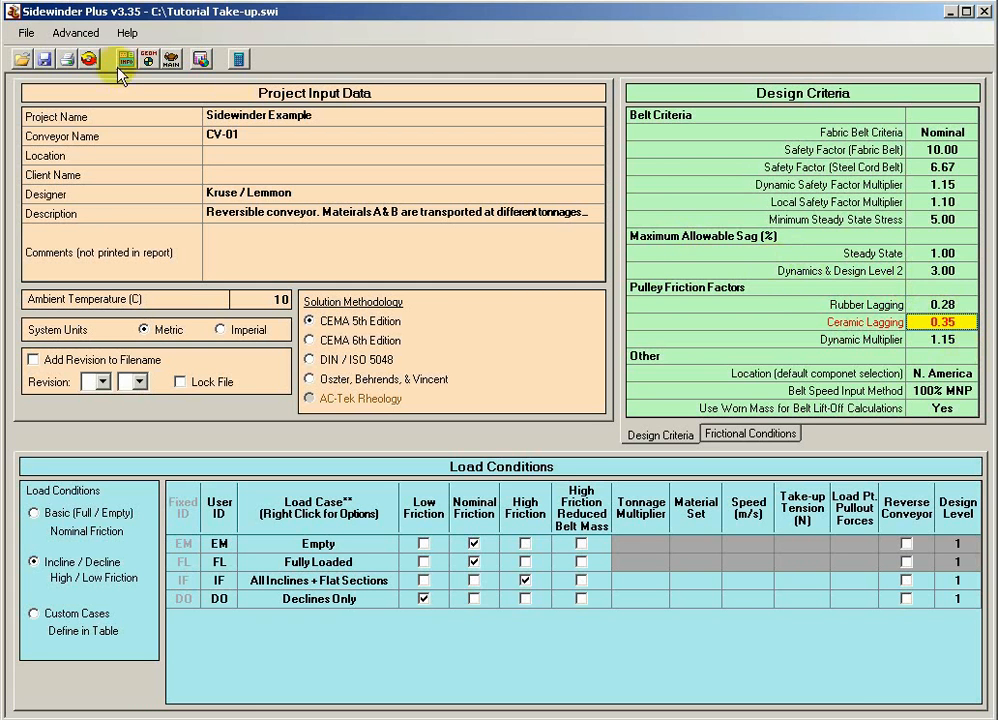
- Return to the main input view and review the belt width, speed and rating
left_click(152, 60)
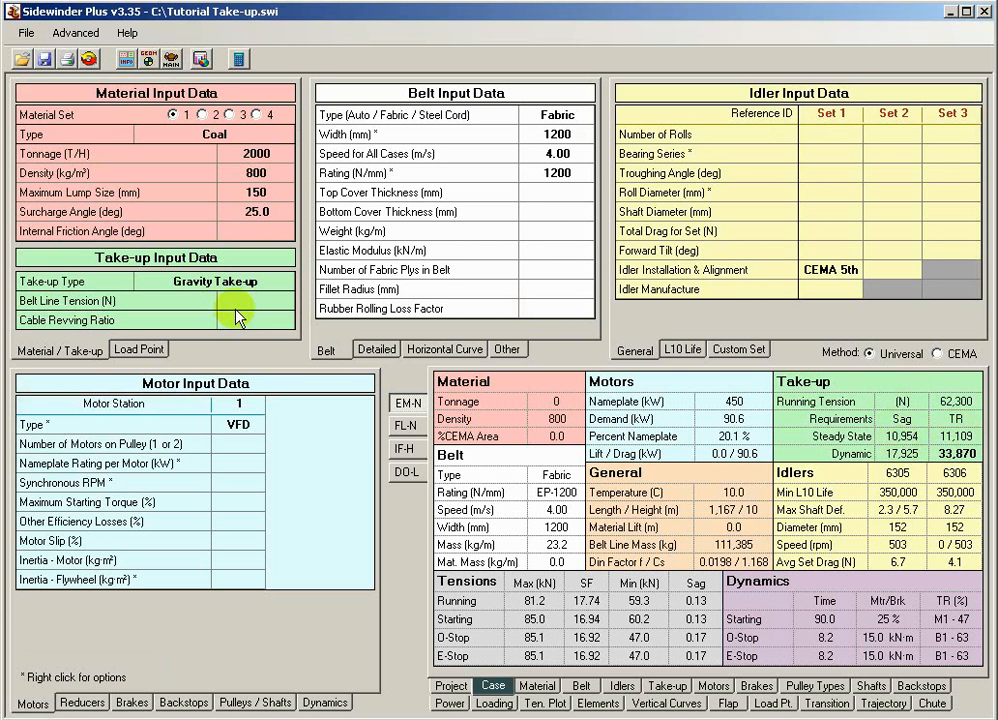
left_click(567, 142)
left_click(566, 155)
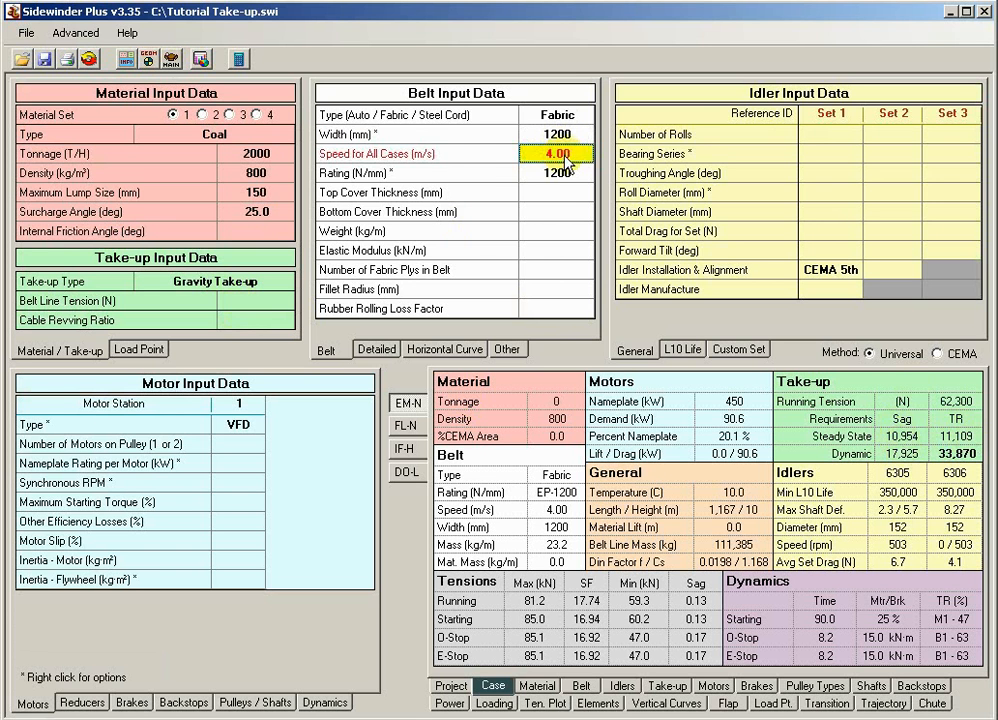
left_click(564, 175)
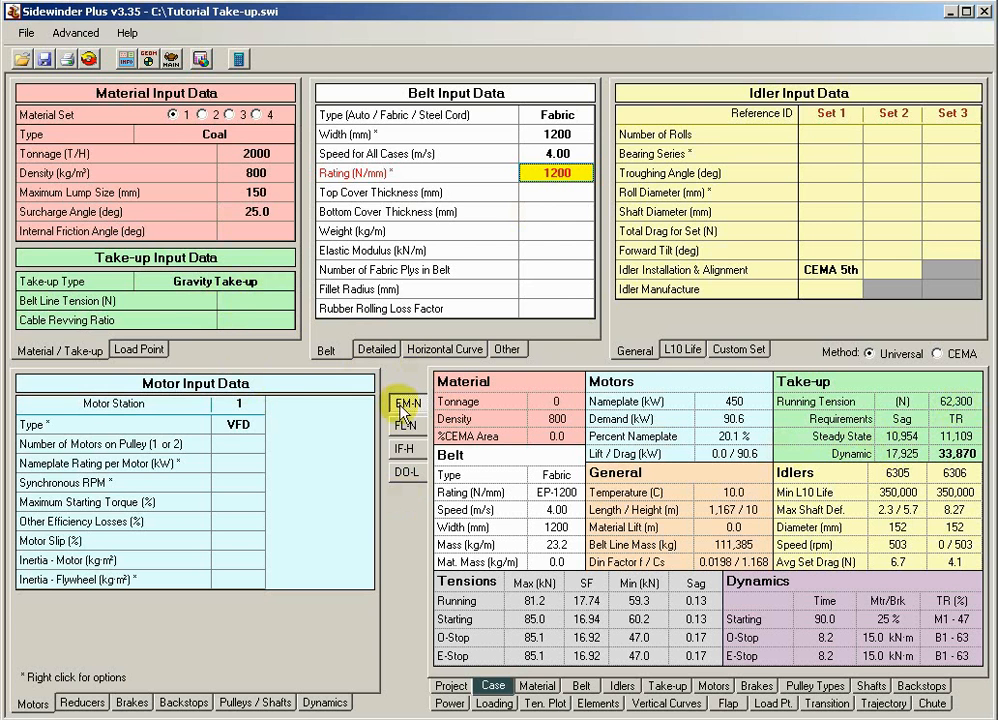
- Examine the conveyor loading plot for the empty, fully loaded, inclines plus flat sections, and declines-only cases
left_click(495, 705)
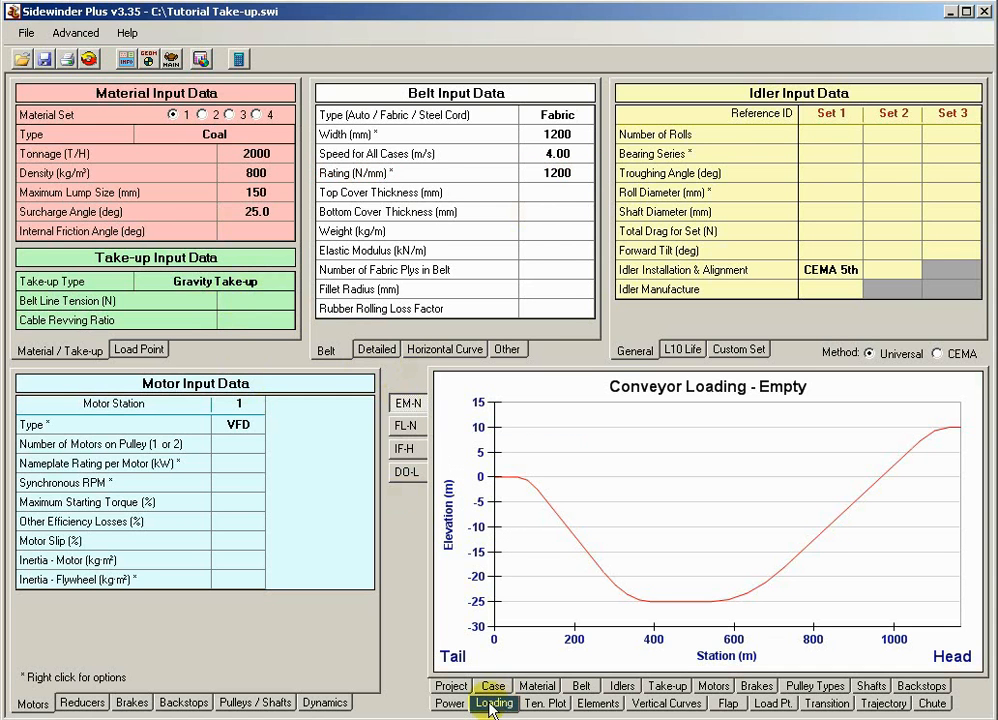
left_click(407, 427)
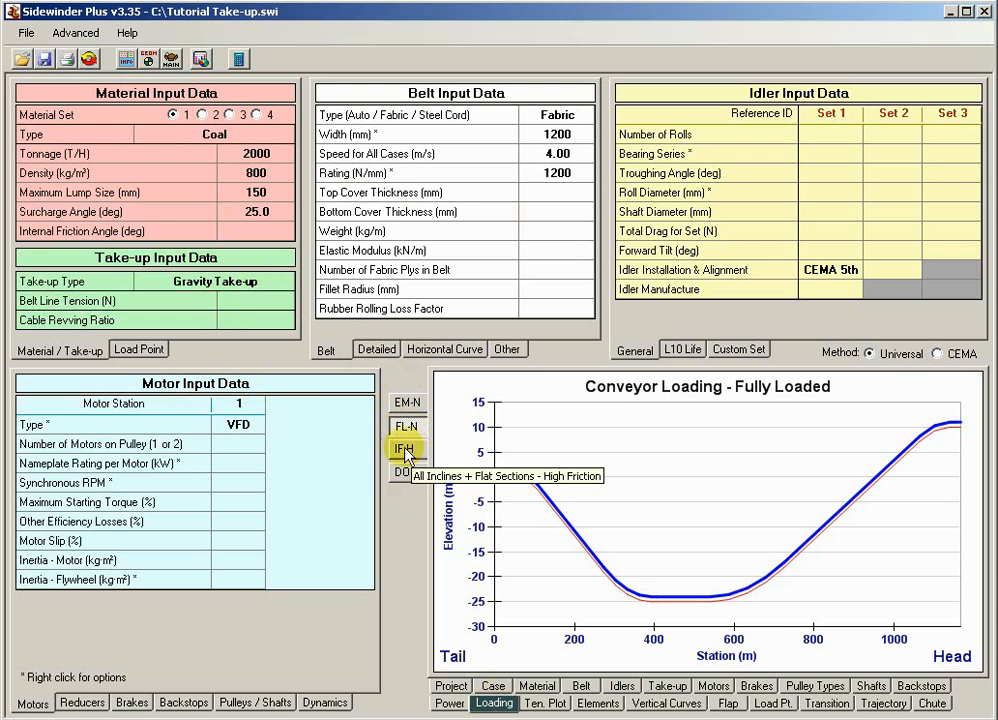
left_click(407, 452)
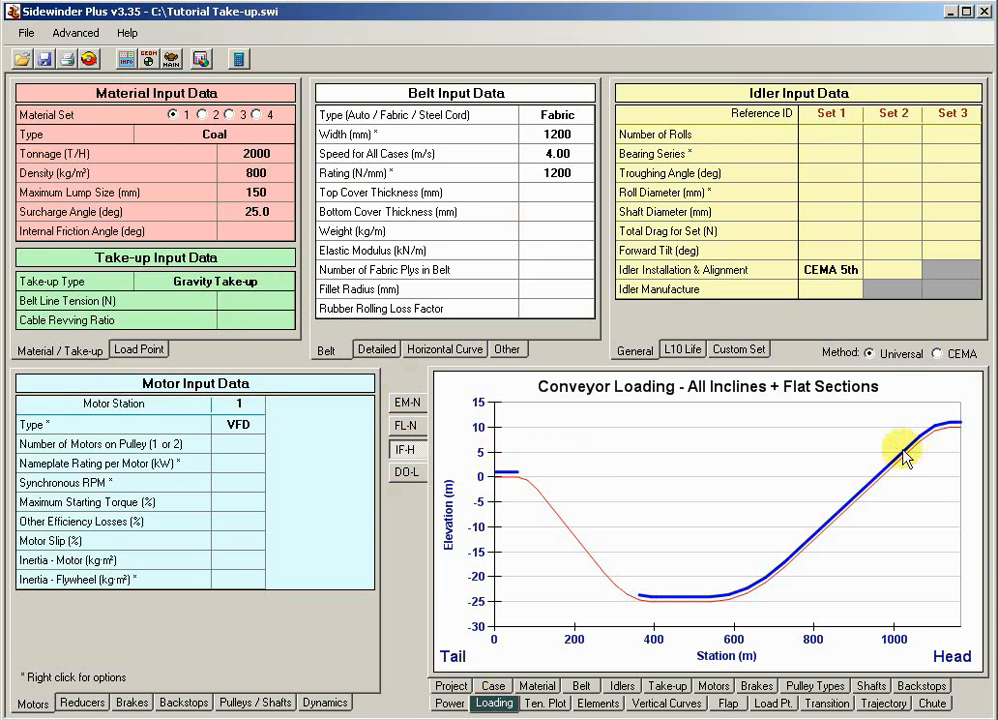
left_click(407, 474)
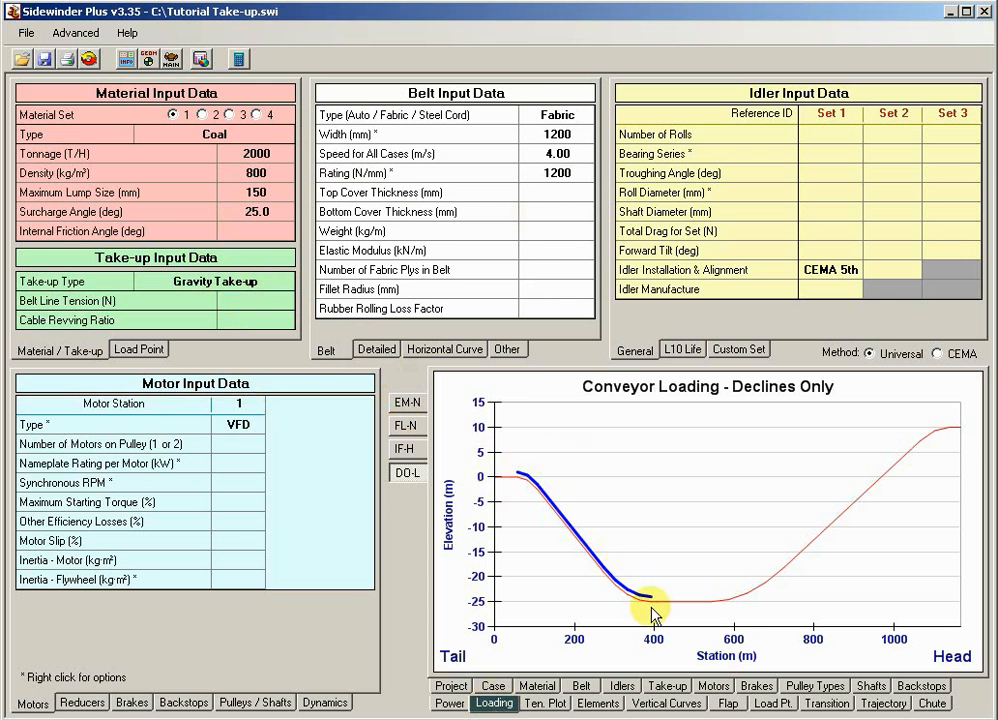
left_click(407, 403)
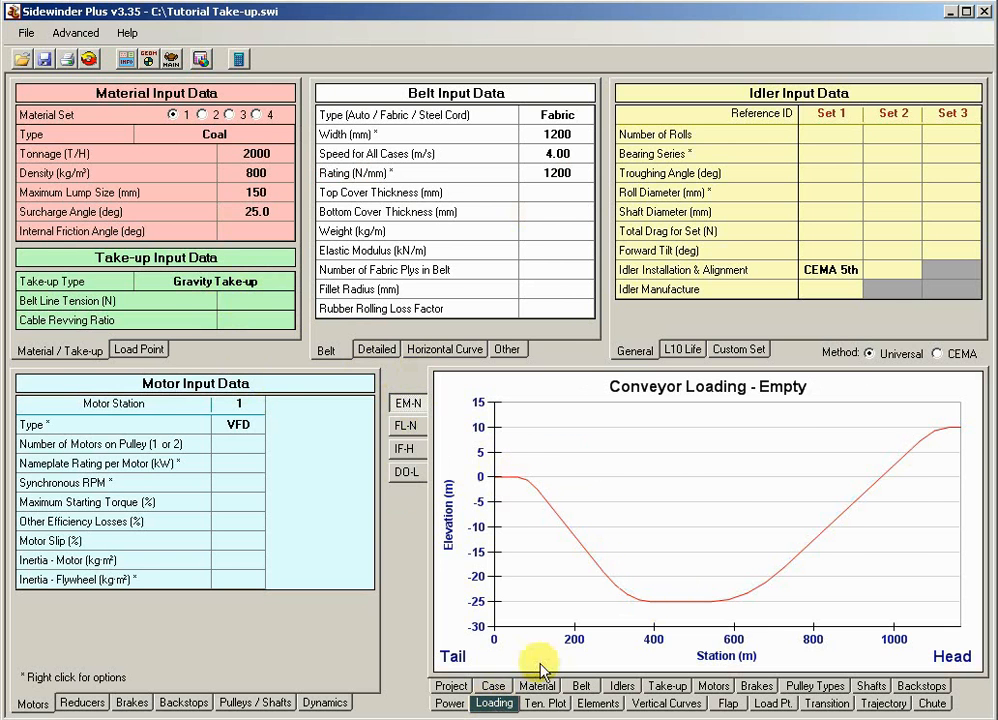
- Compare the take-up sag and tension ratio requirements of the empty and fully loaded cases in the case summary
left_click(493, 686)
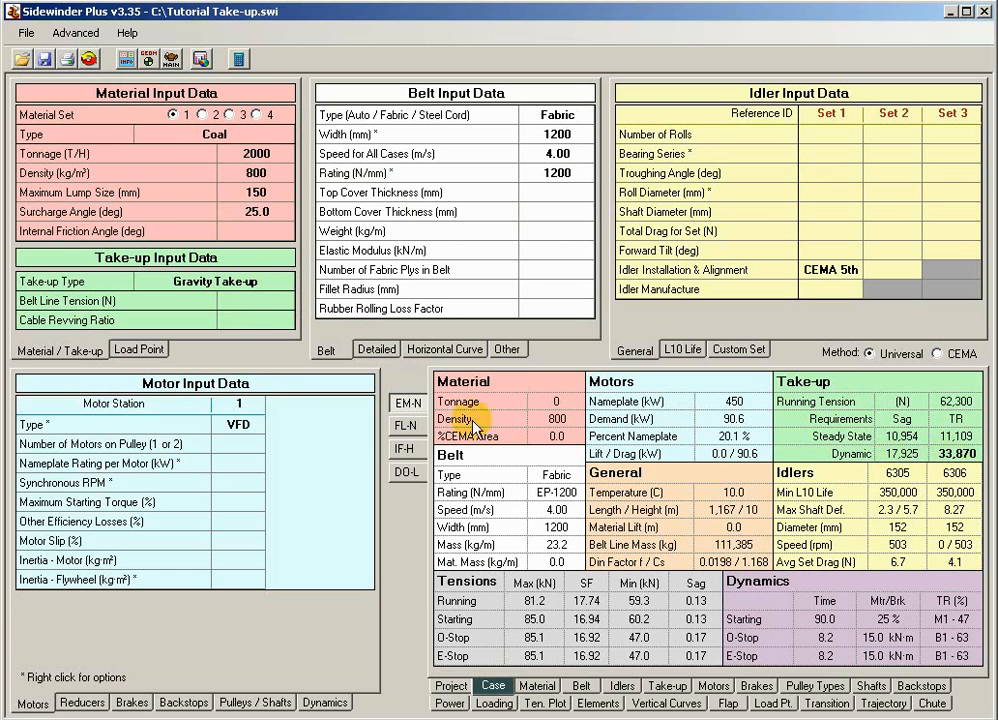
left_click(407, 428)
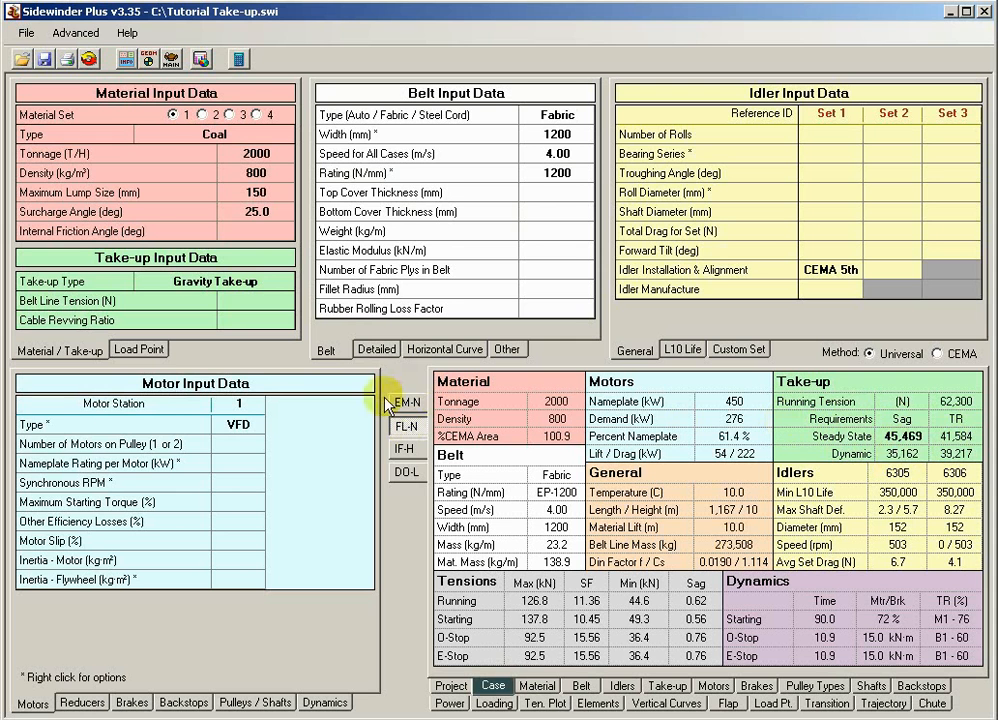
left_click(395, 403)
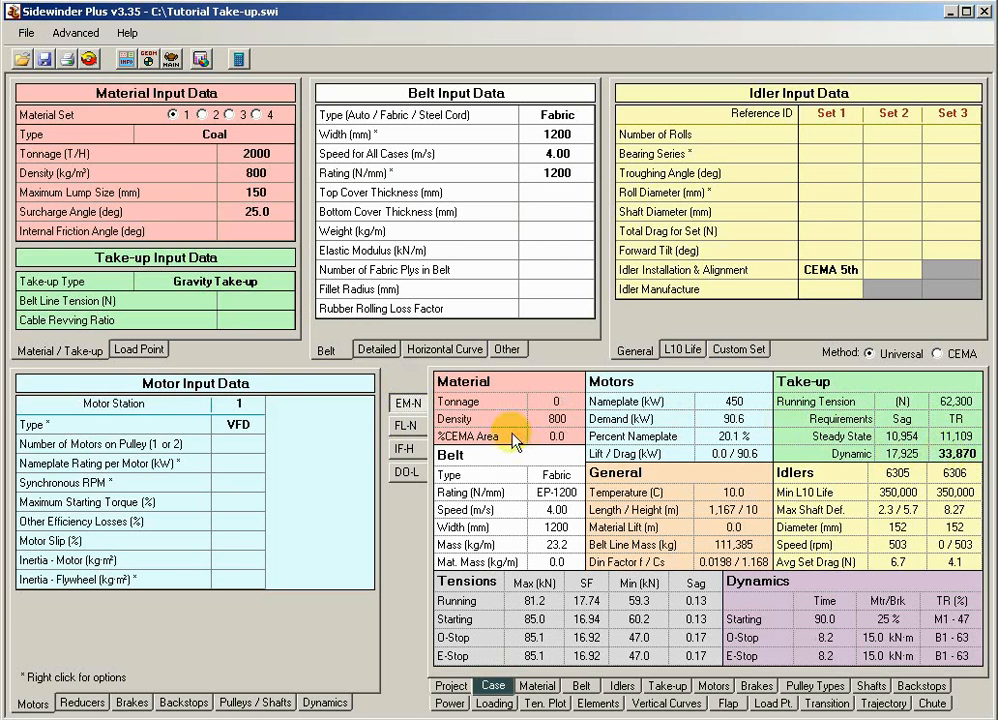
left_click(410, 426)
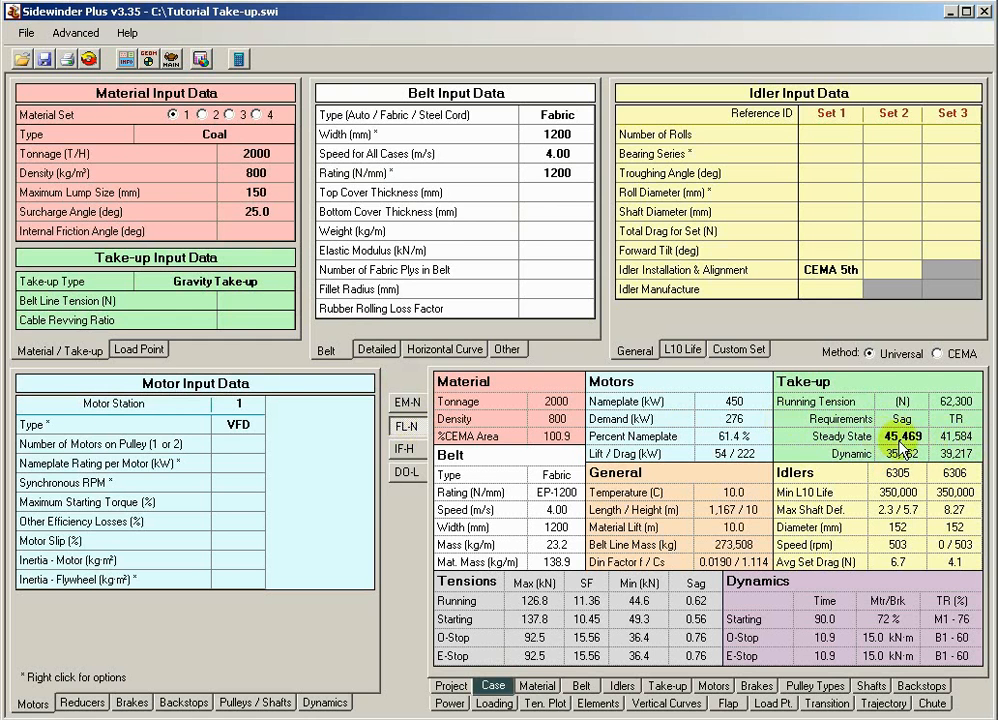
- Check the steady-state sag limit in the design criteria against the fully loaded case's take-up sag requirement
left_click(125, 60)
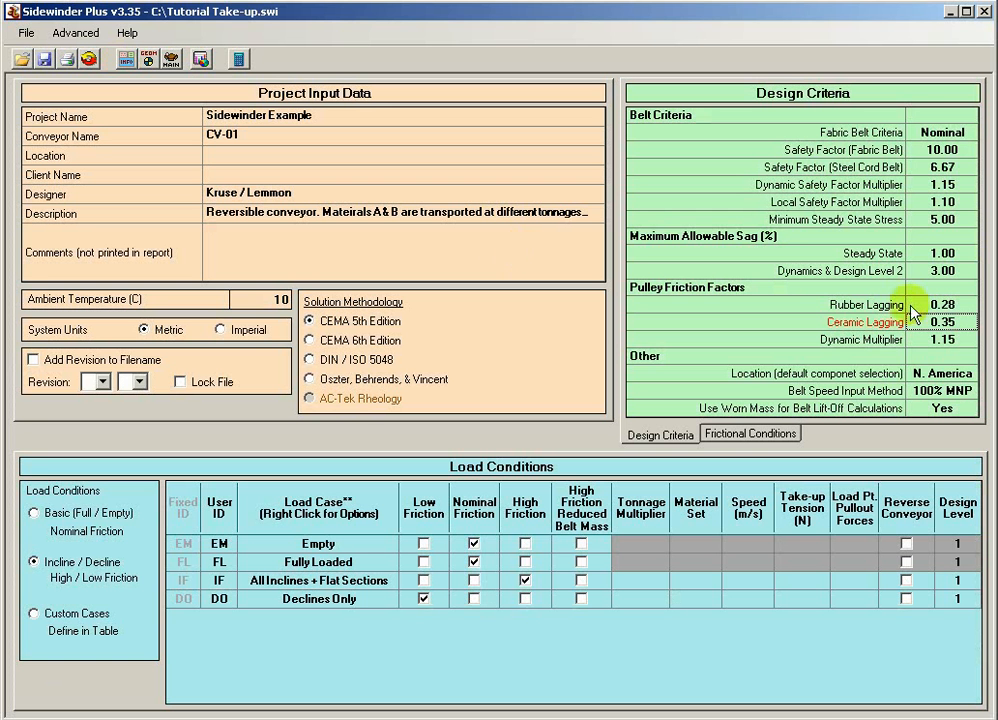
left_click(933, 256)
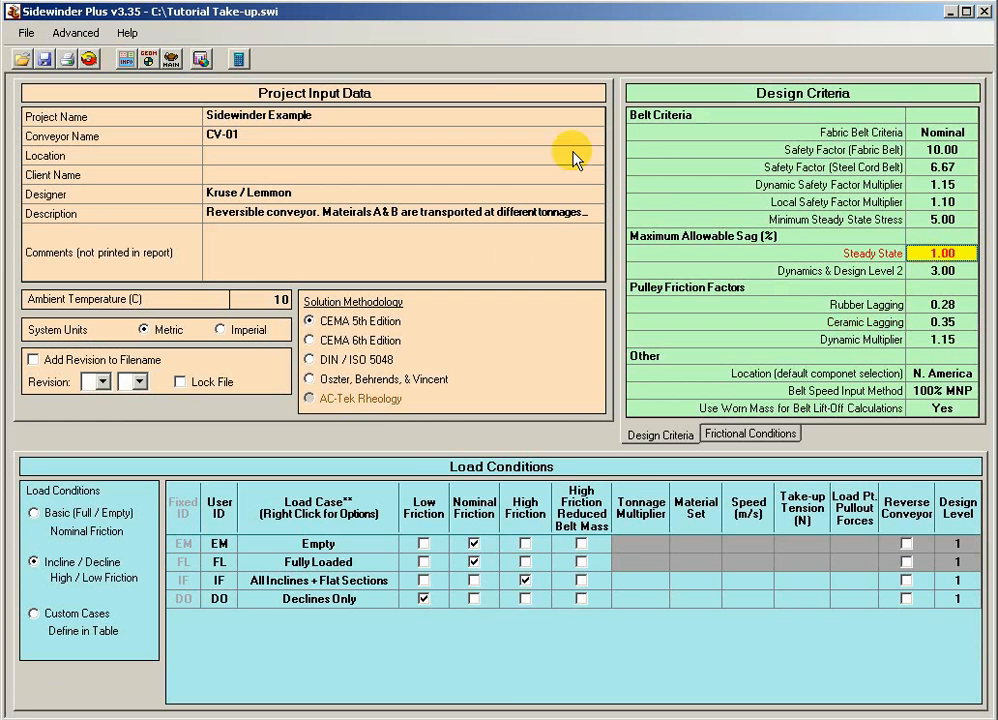
left_click(172, 60)
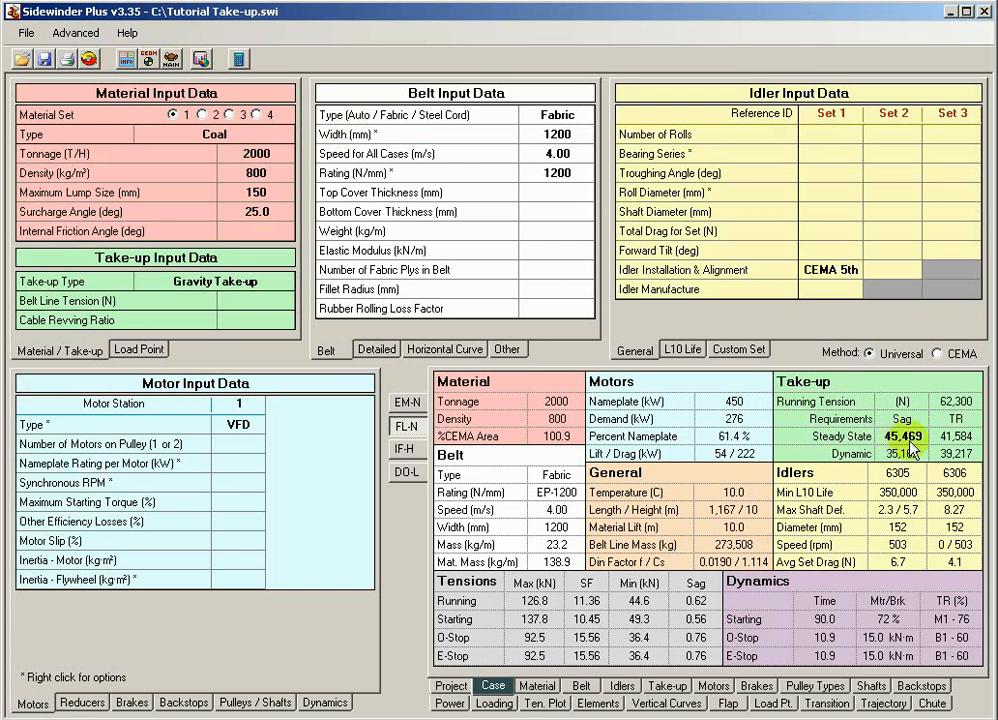
- Set the steady-state maximum allowable sag to 1.50% and recalculate the conveyor
left_click(125, 60)
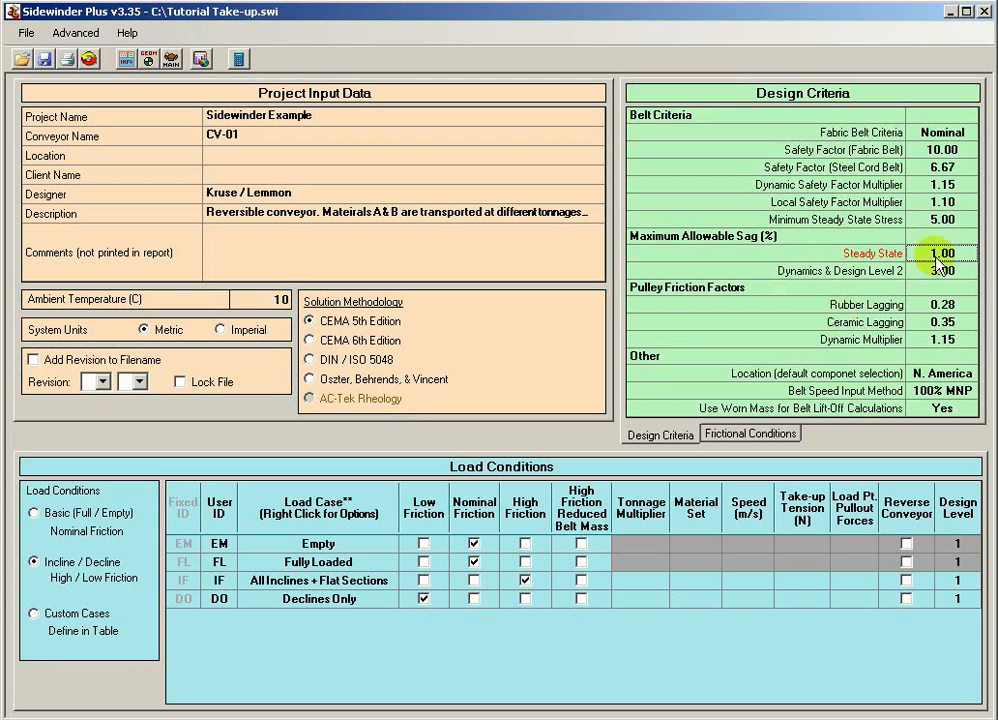
left_click(937, 257)
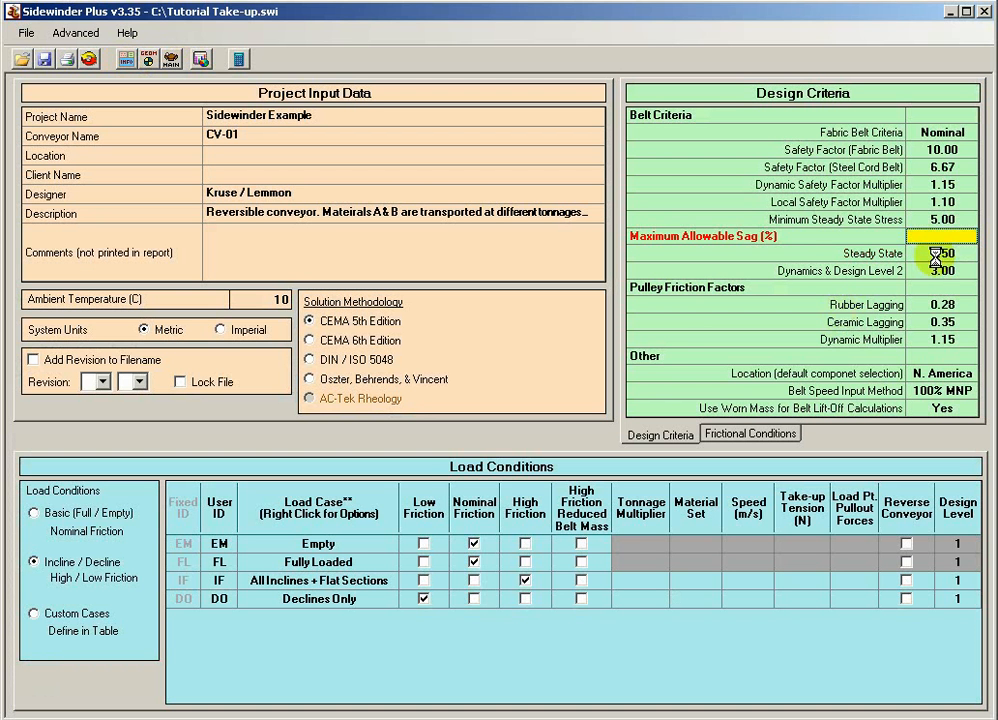
left_click(237, 60)
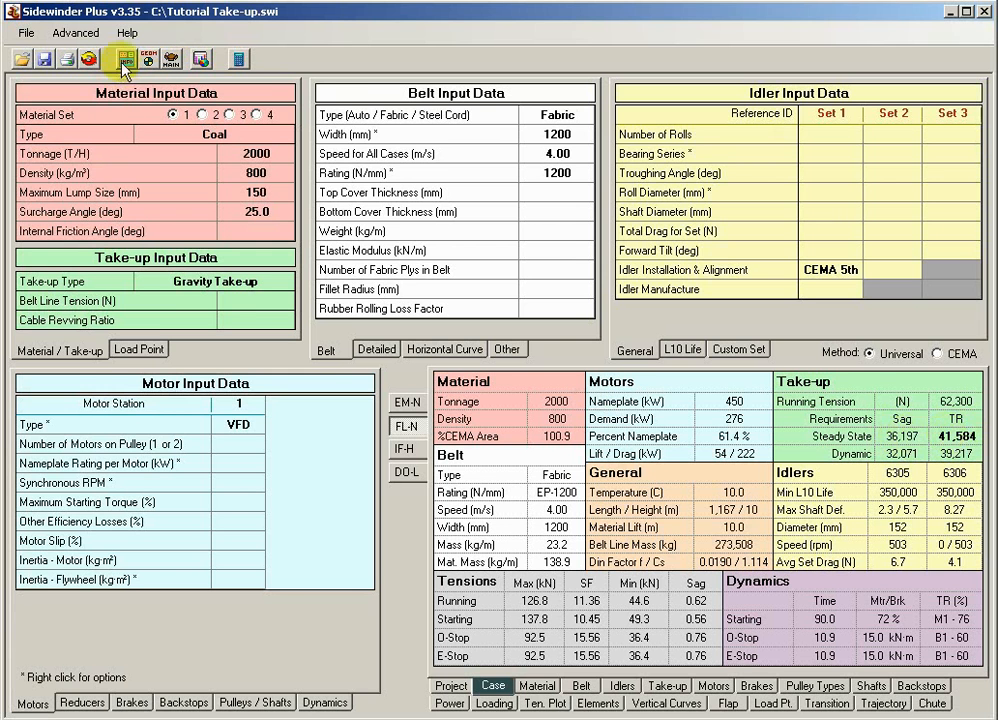
- Restore the steady-state maximum allowable sag to 1% and recalculate the conveyor
left_click(88, 57)
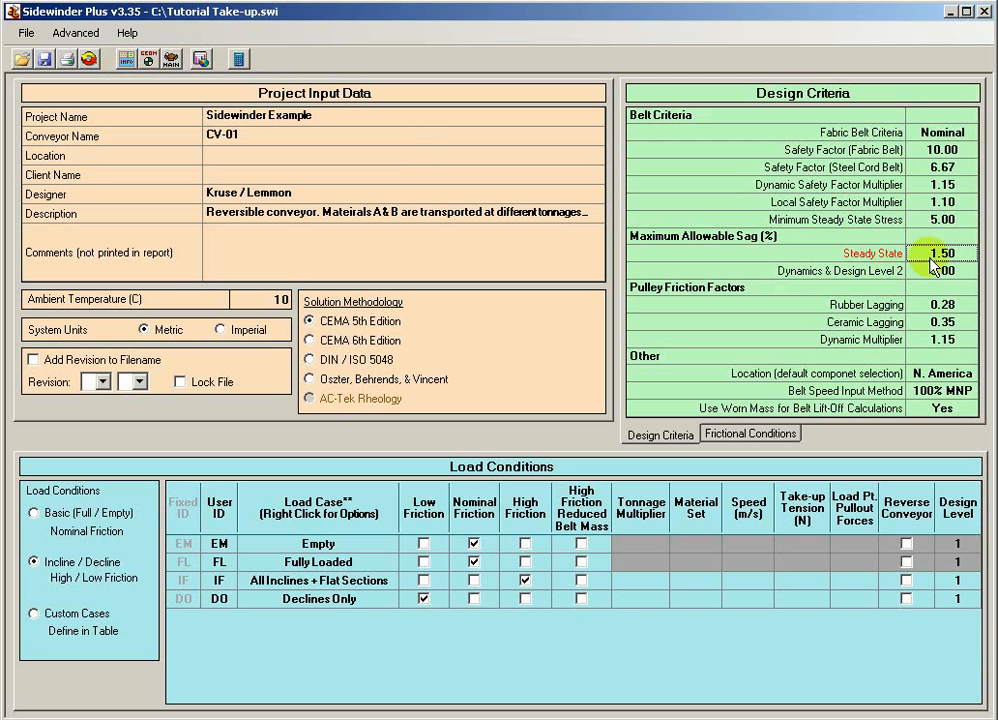
type("1")
key("Return")
left_click(242, 62)
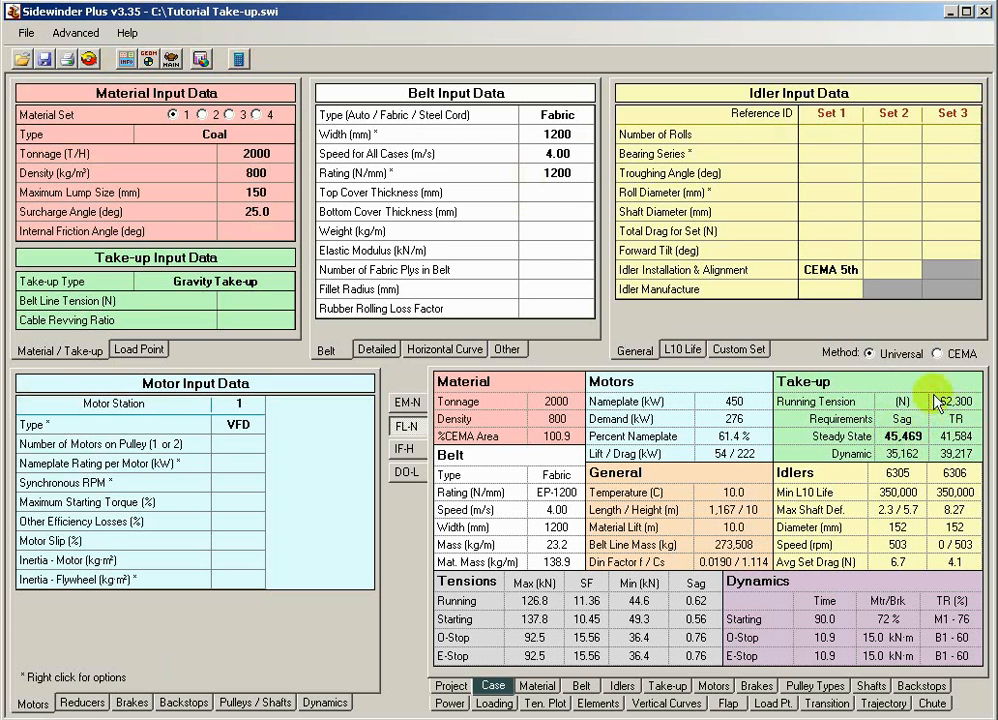
- Compare the take-up requirements of the high-friction inclines and low-friction declines cases, and open the project take-up results summary
left_click(402, 450)
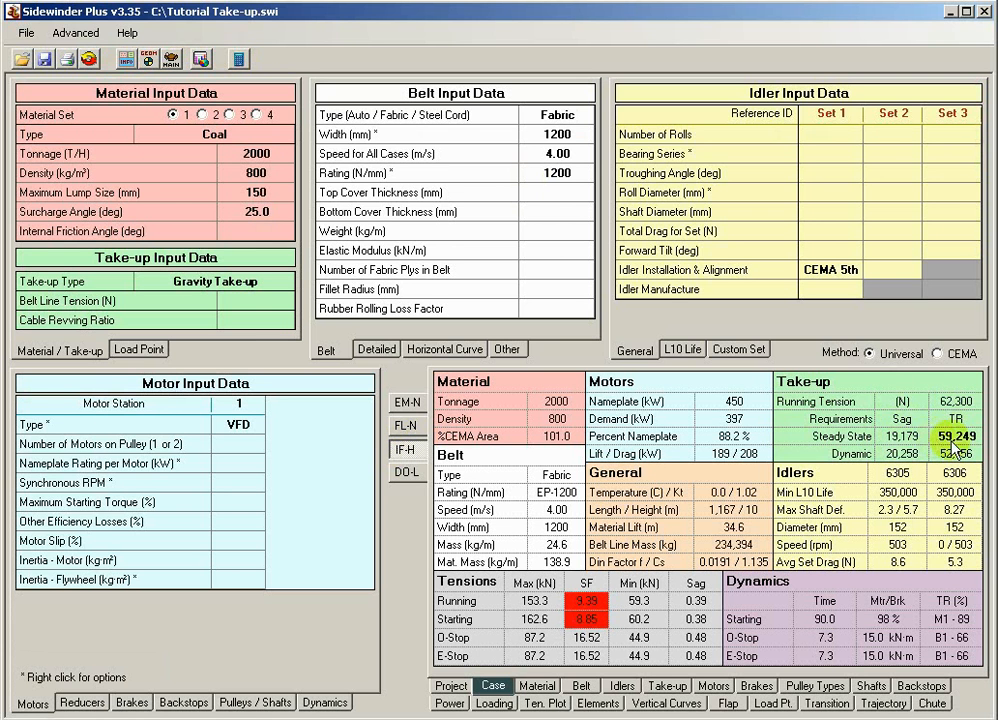
left_click(407, 472)
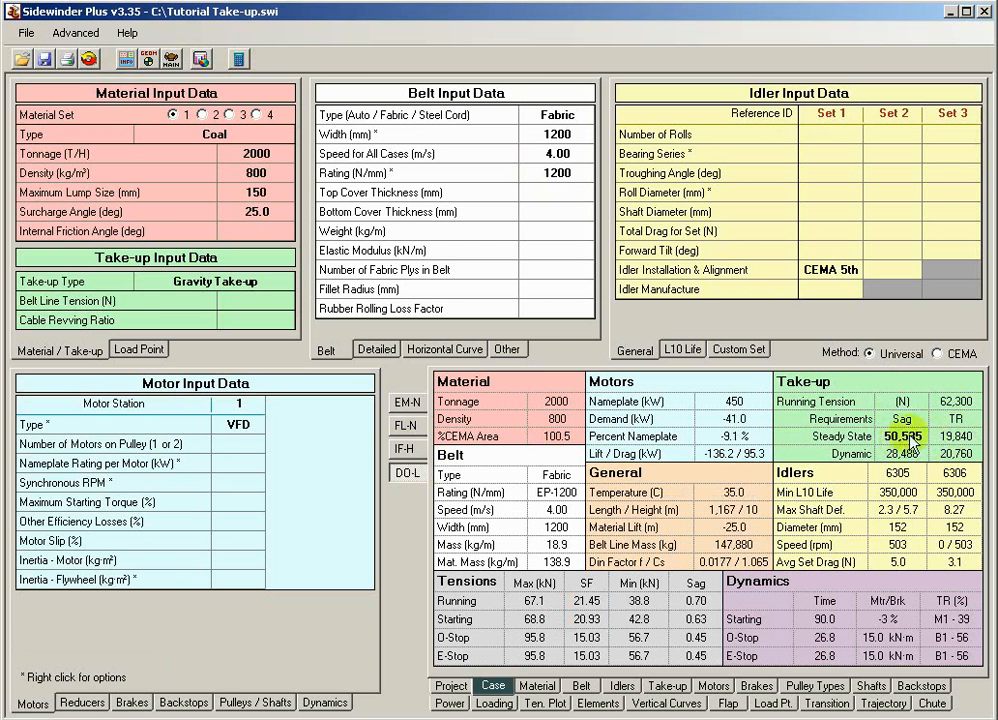
left_click(405, 449)
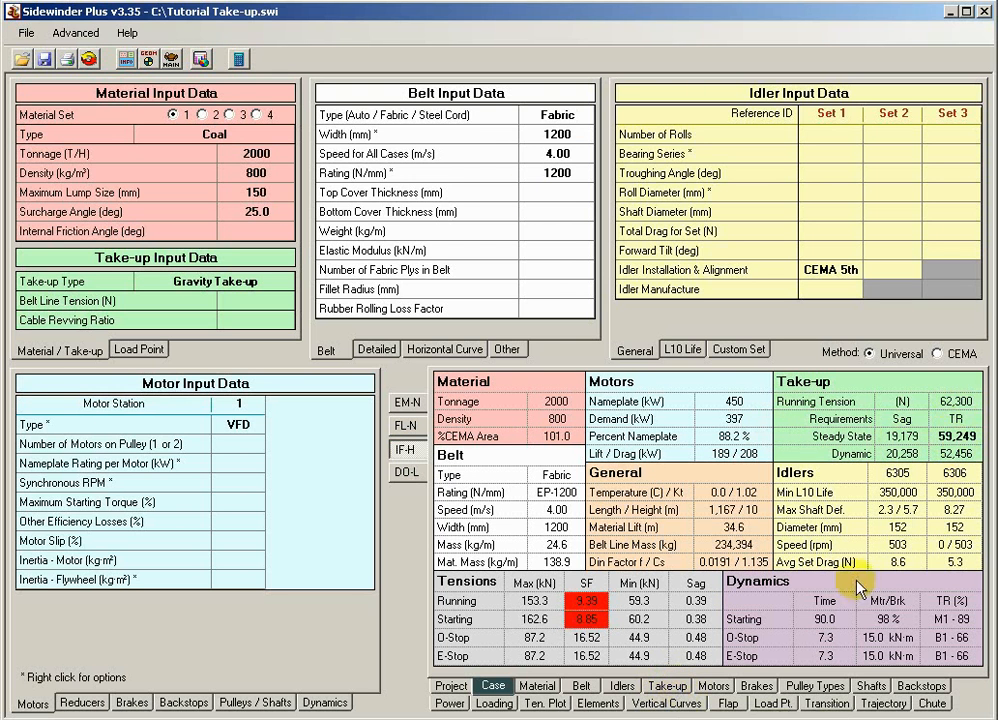
left_click(667, 686)
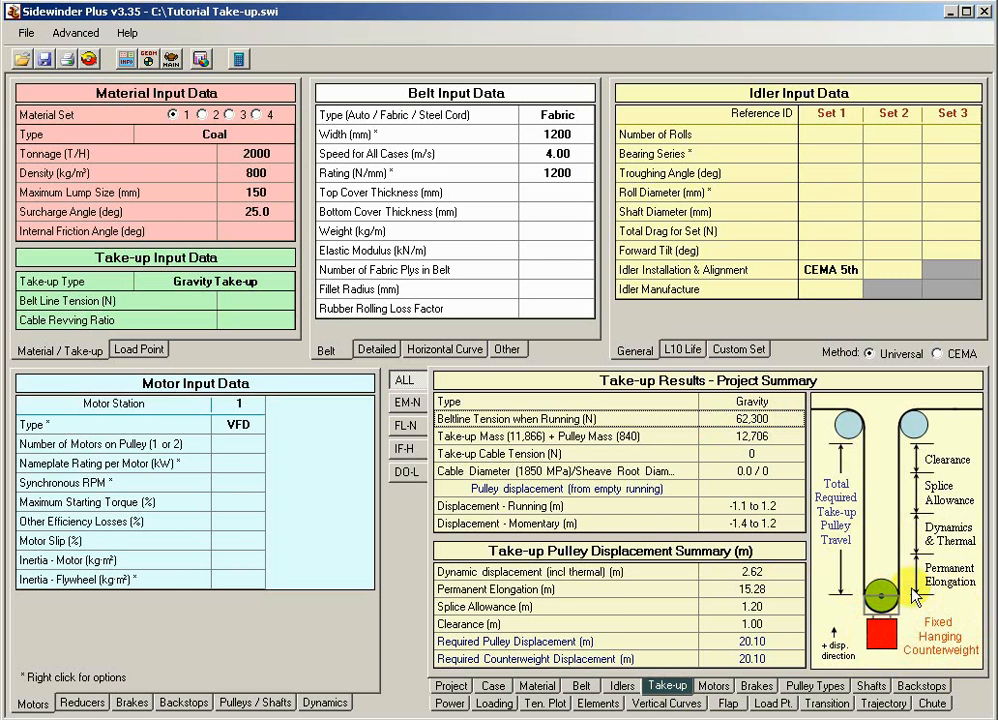
- Set the take-up cable revving ratio to 0:0 and check the take-up tension and mass for the fixed hanging counterweight
left_click(100, 321)
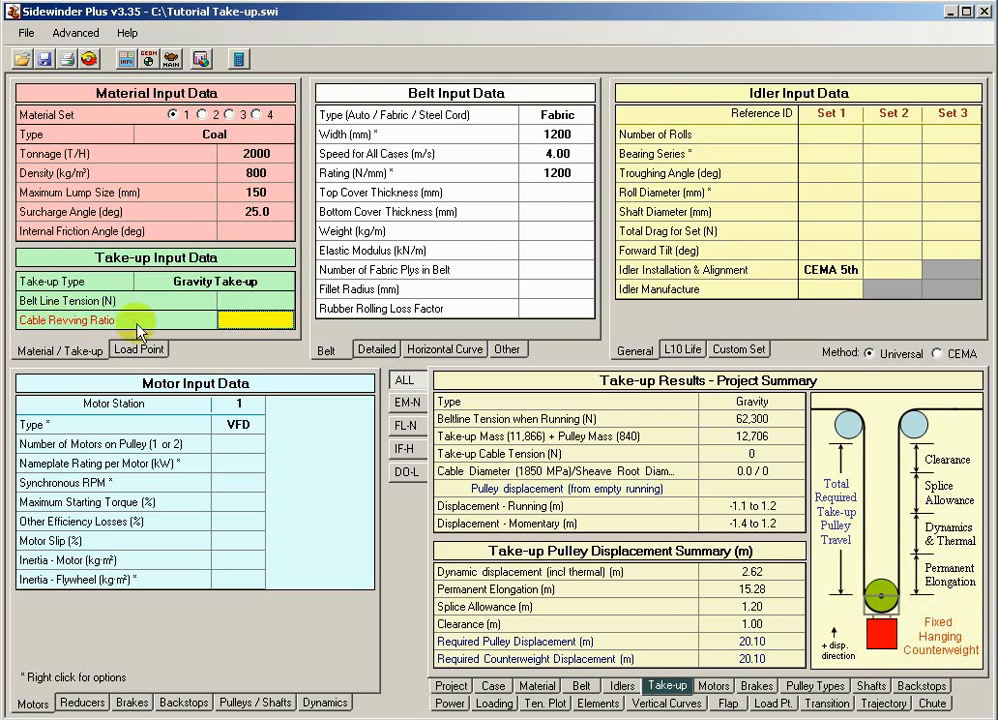
left_click(284, 322)
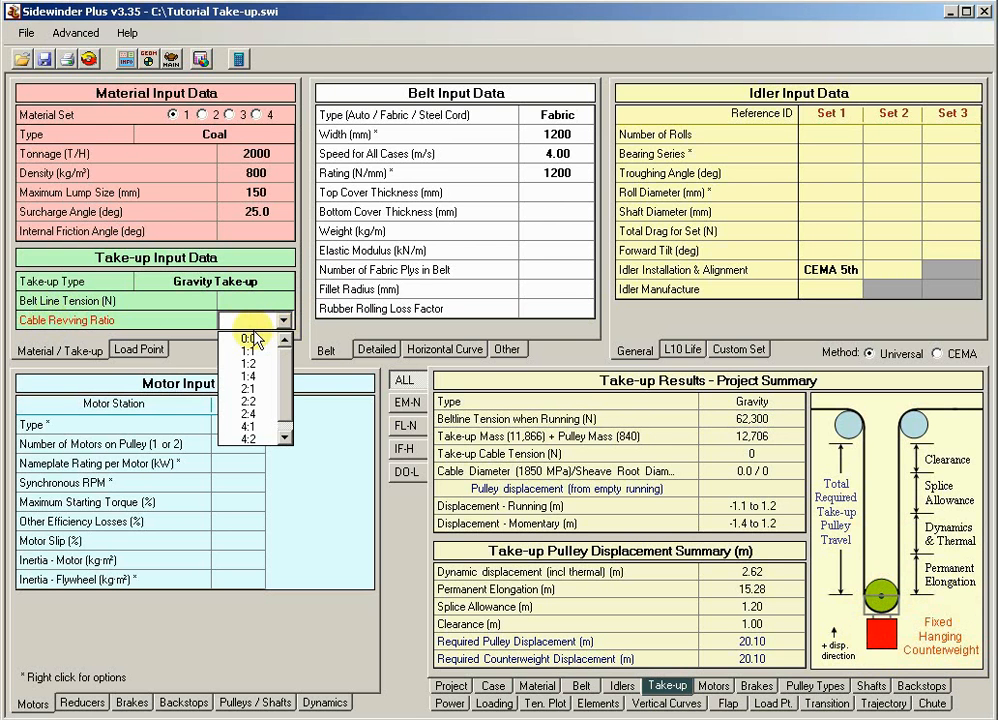
left_click(255, 345)
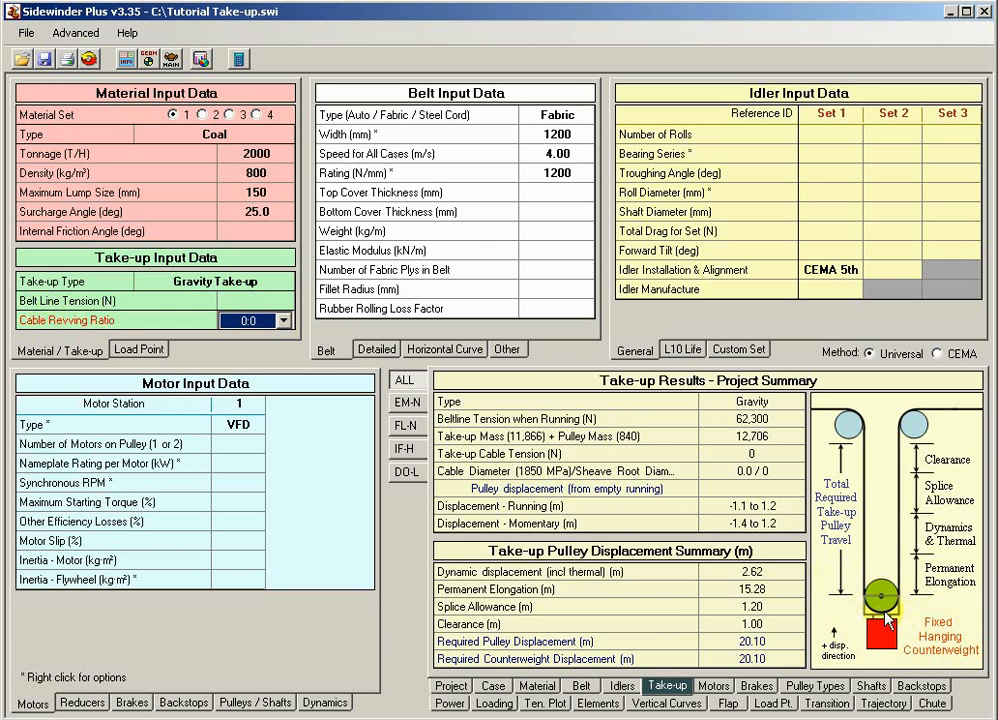
left_click(745, 422)
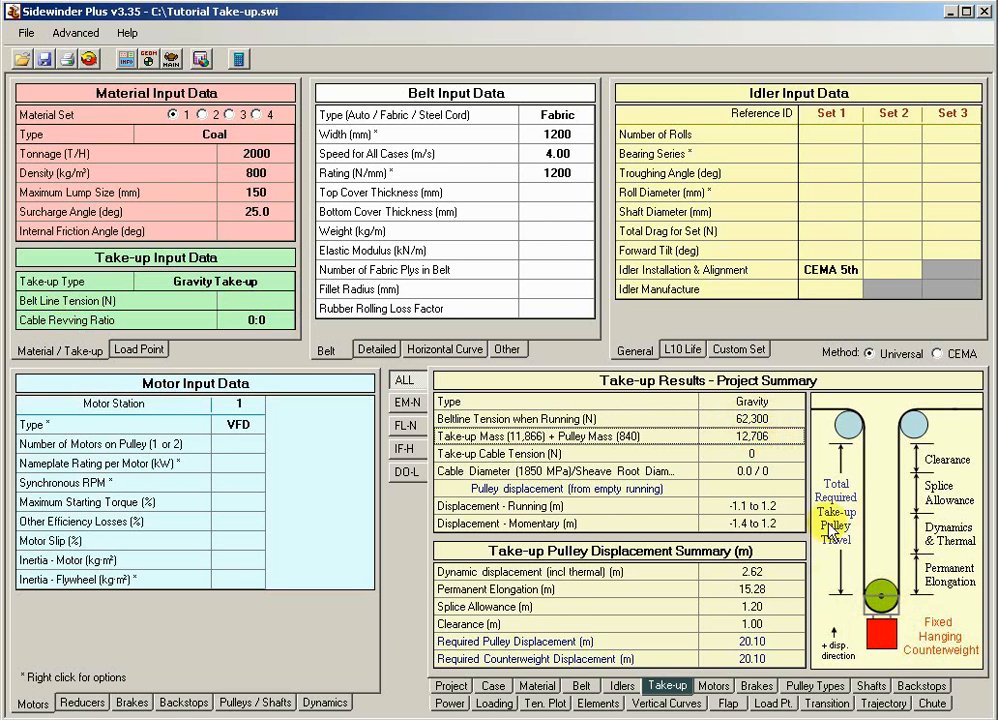
- Change the take-up cable revving ratio to 1:1 and recalculate the conveyor
left_click(290, 321)
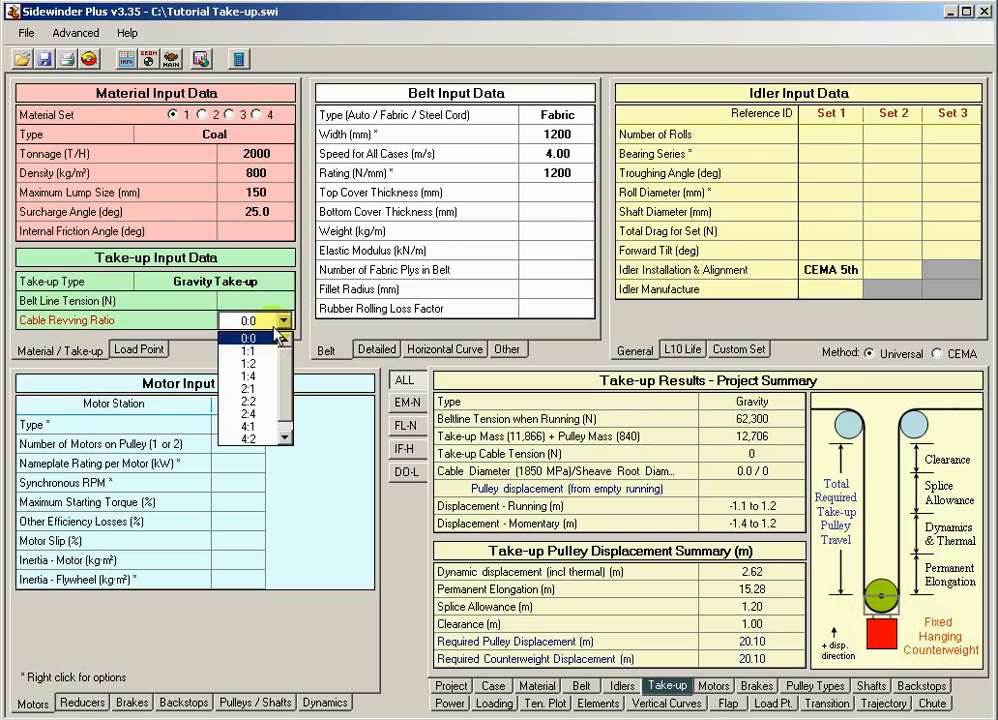
left_click(255, 336)
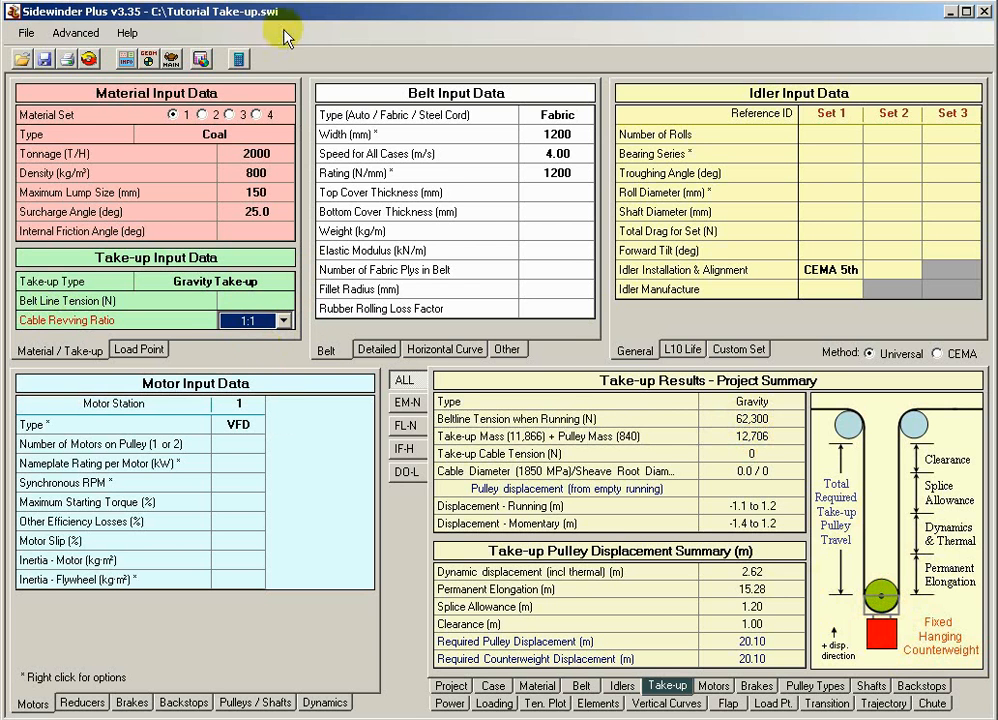
left_click(239, 60)
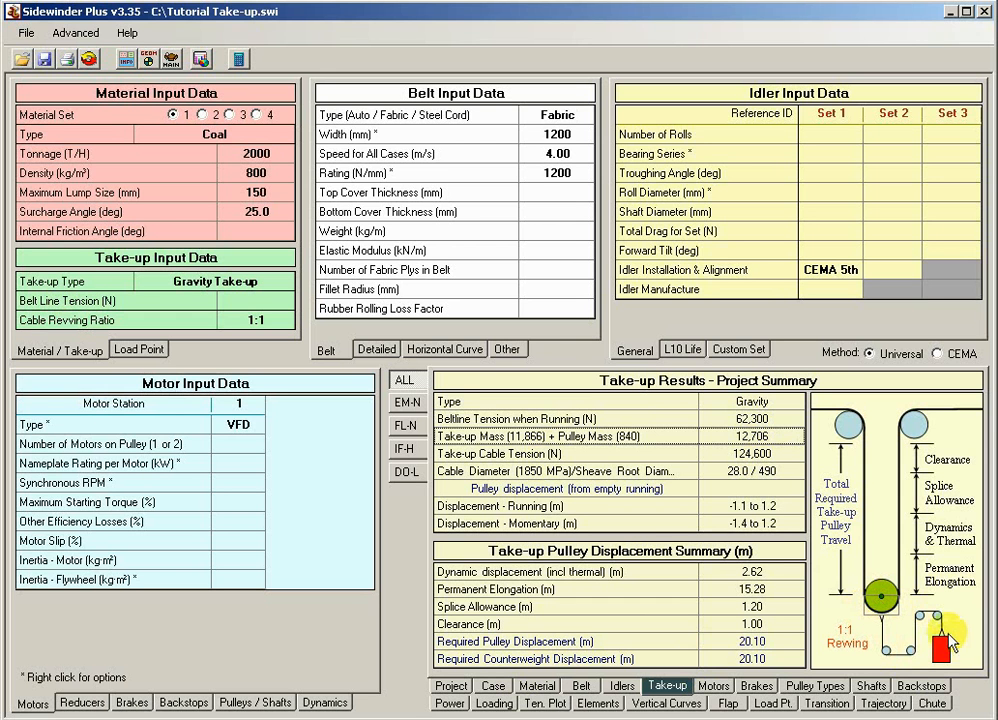
- Set the cable revving ratio to 1:2, recalculate, and check the take-up mass and cable tension
left_click(271, 328)
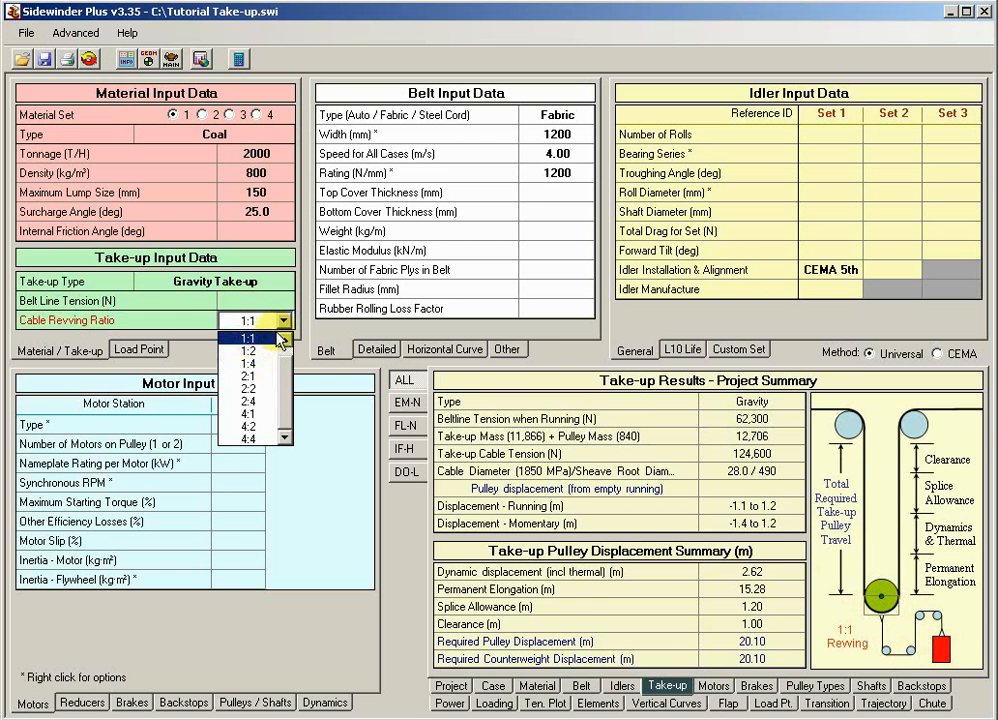
left_click(264, 352)
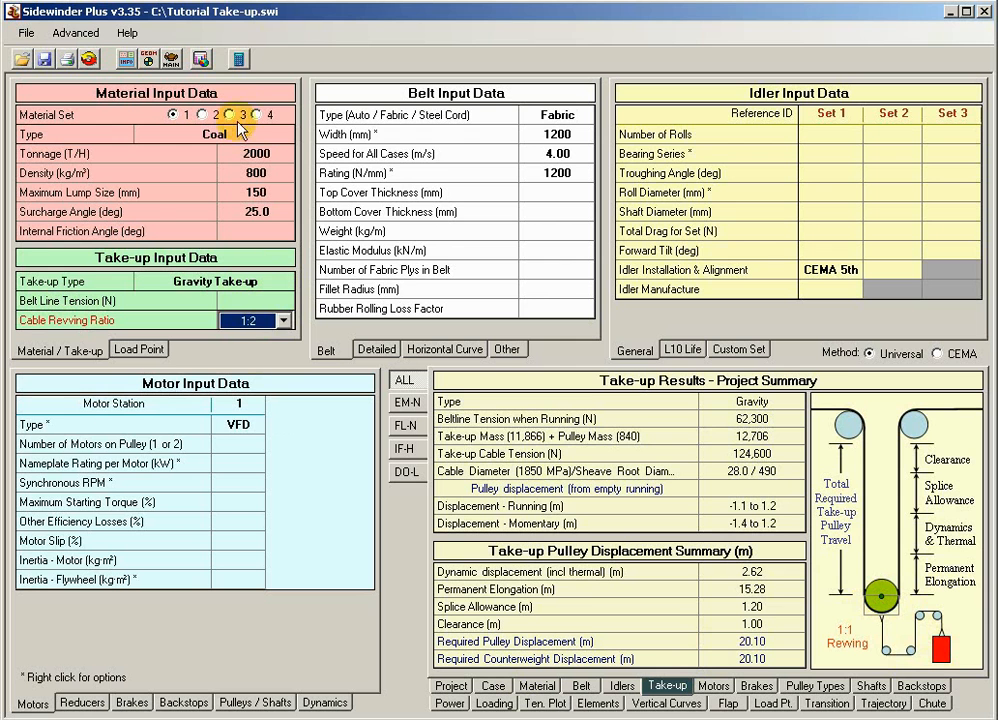
left_click(239, 60)
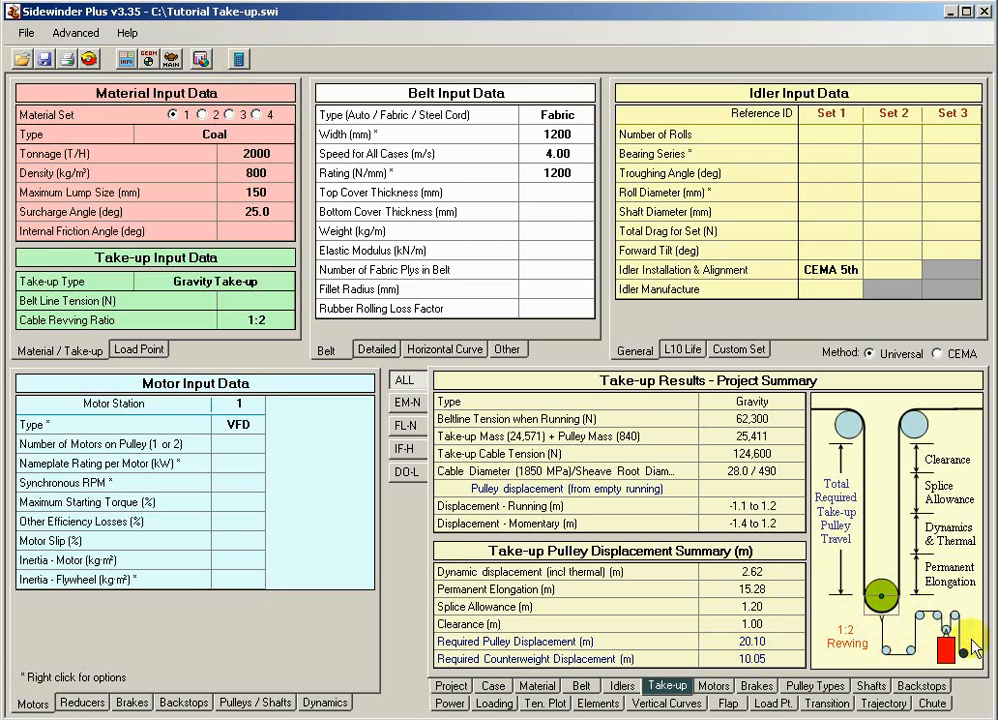
left_click(750, 442)
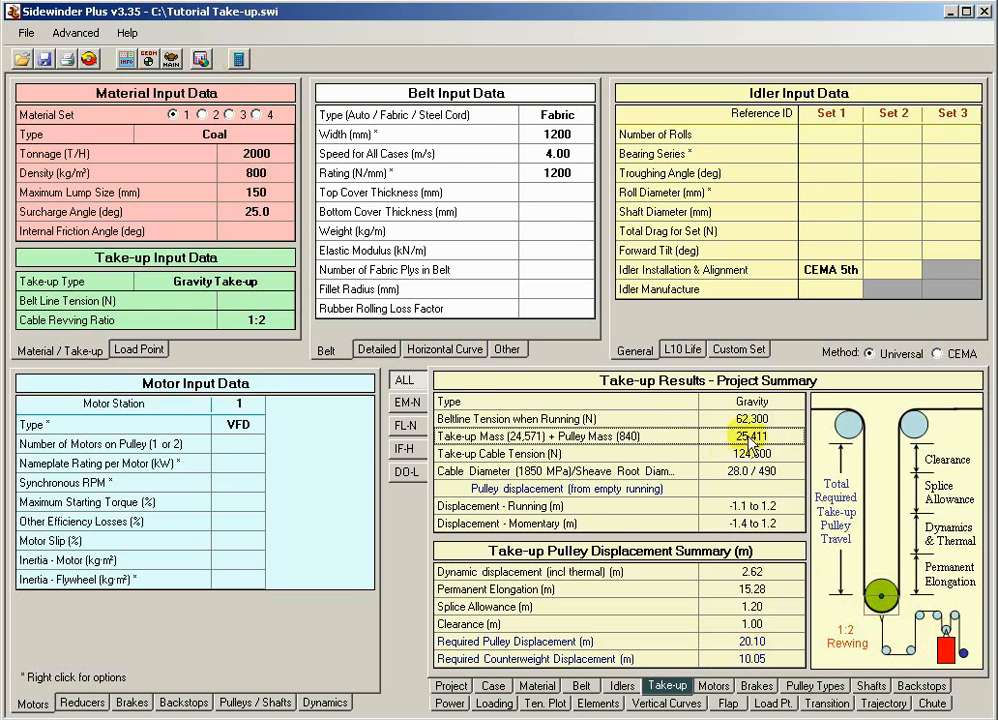
left_click(750, 456)
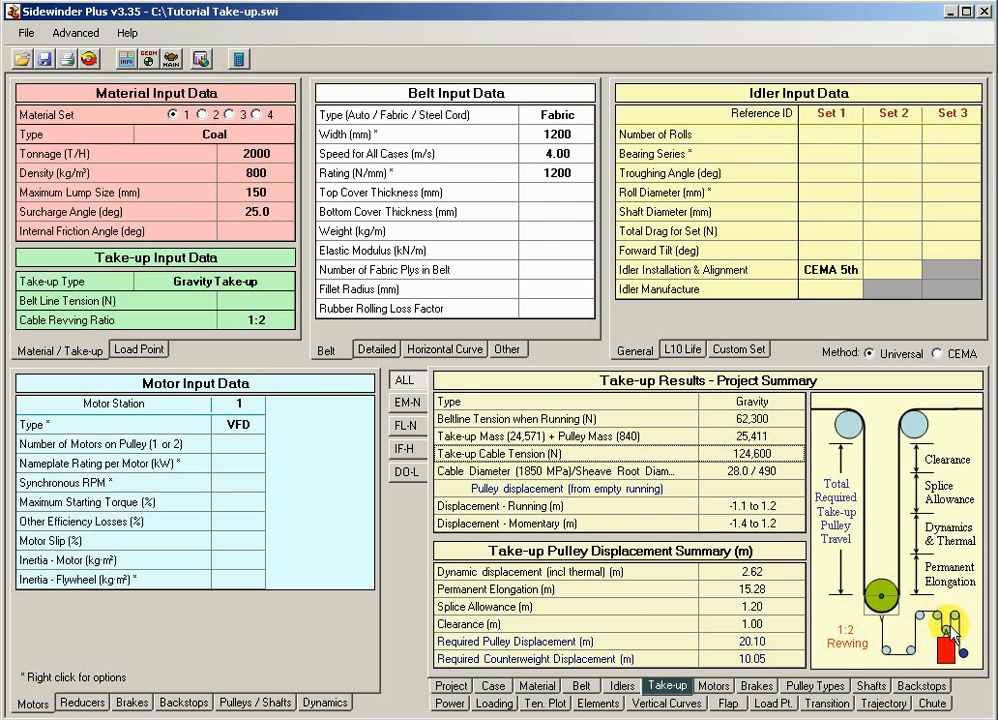
- Set the cable revving ratio to 4:2, recalculate, and review the cable tension, cable diameter, take-up mass and required counterweight displacement
left_click(245, 320)
left_click(284, 320)
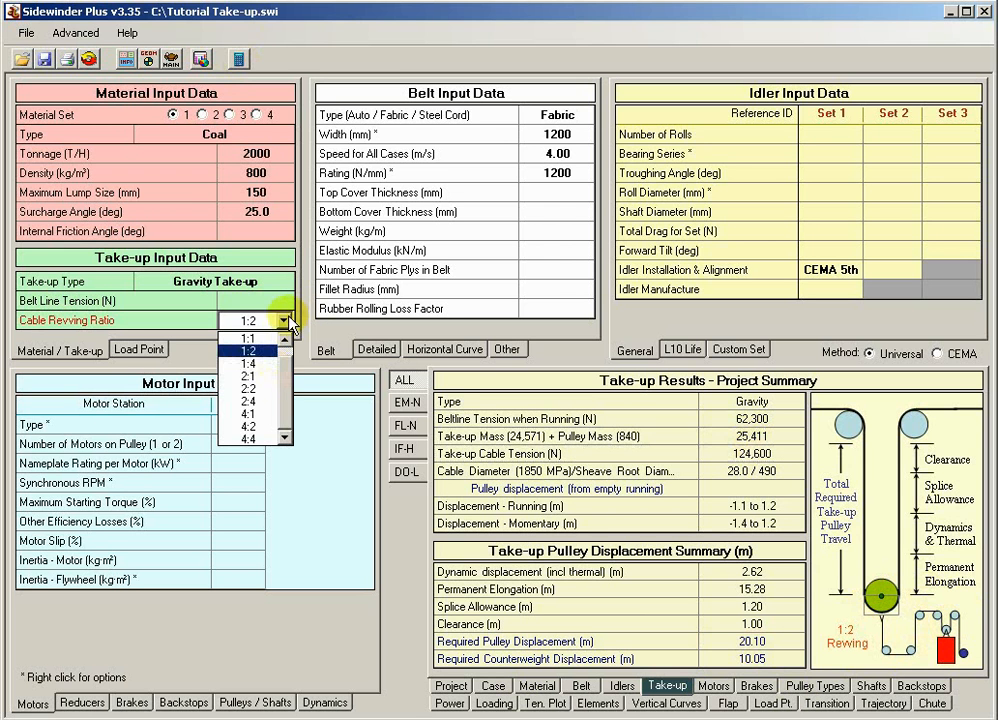
left_click(258, 426)
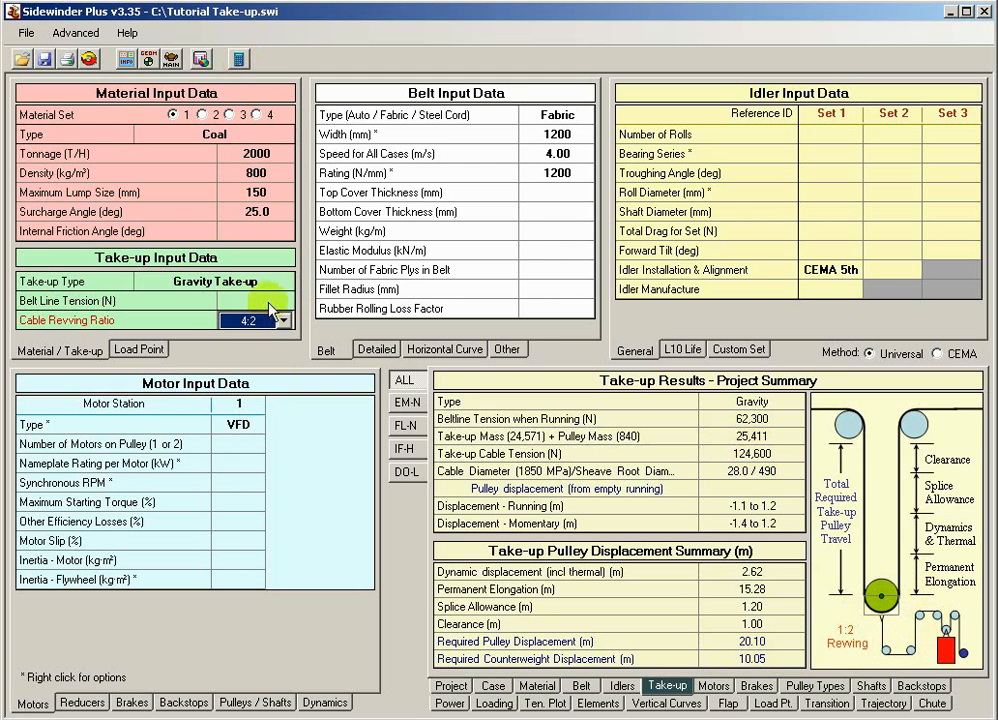
left_click(237, 62)
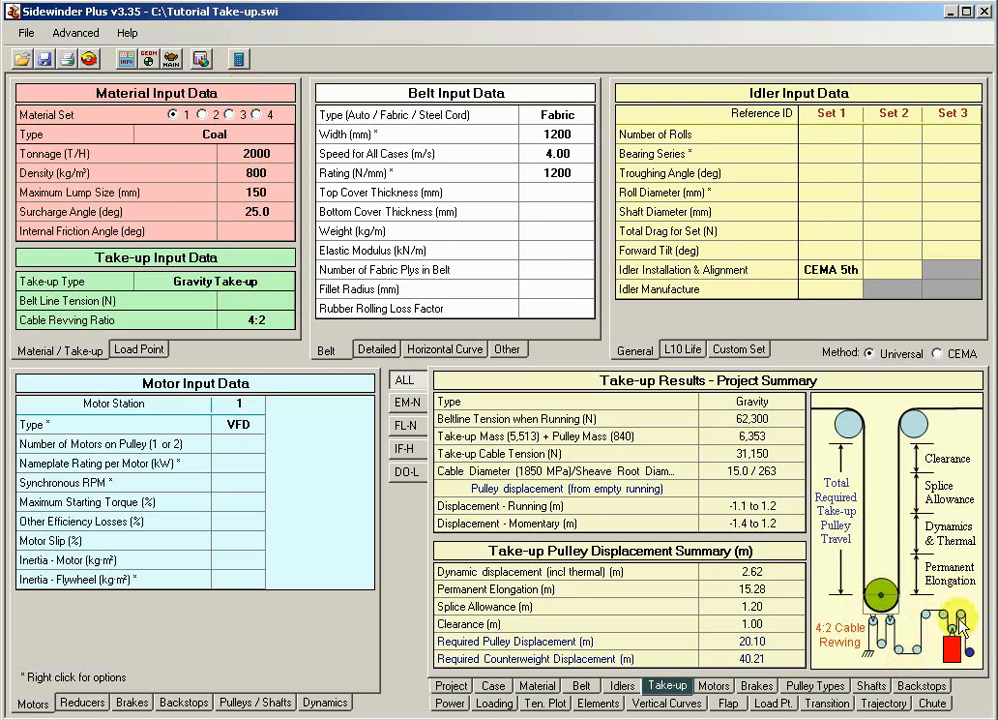
left_click(677, 458)
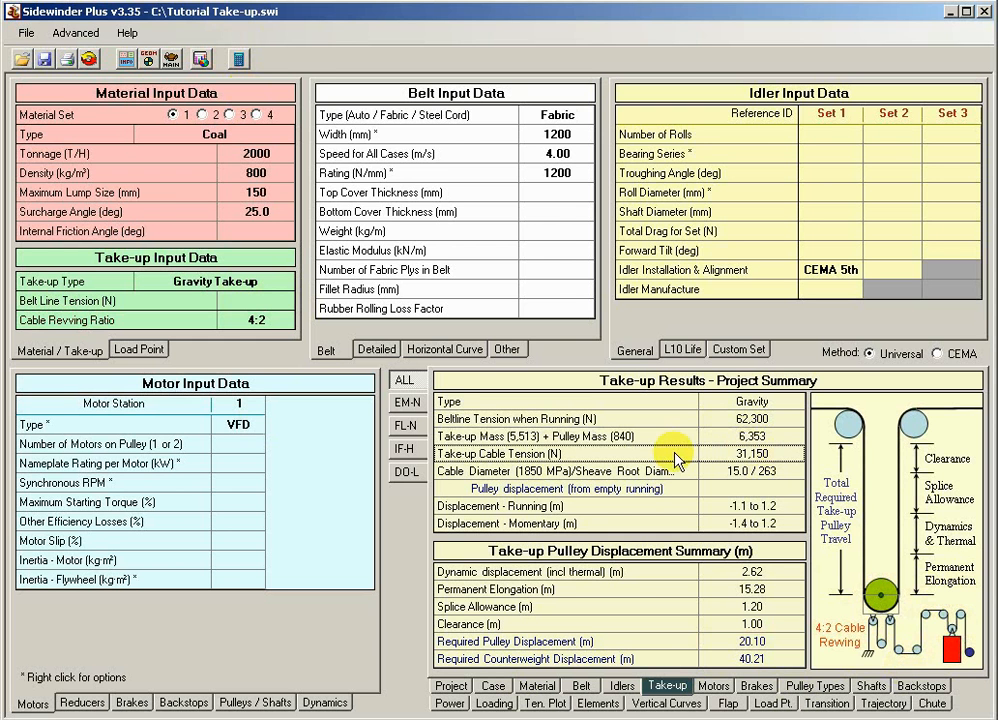
left_click(512, 471)
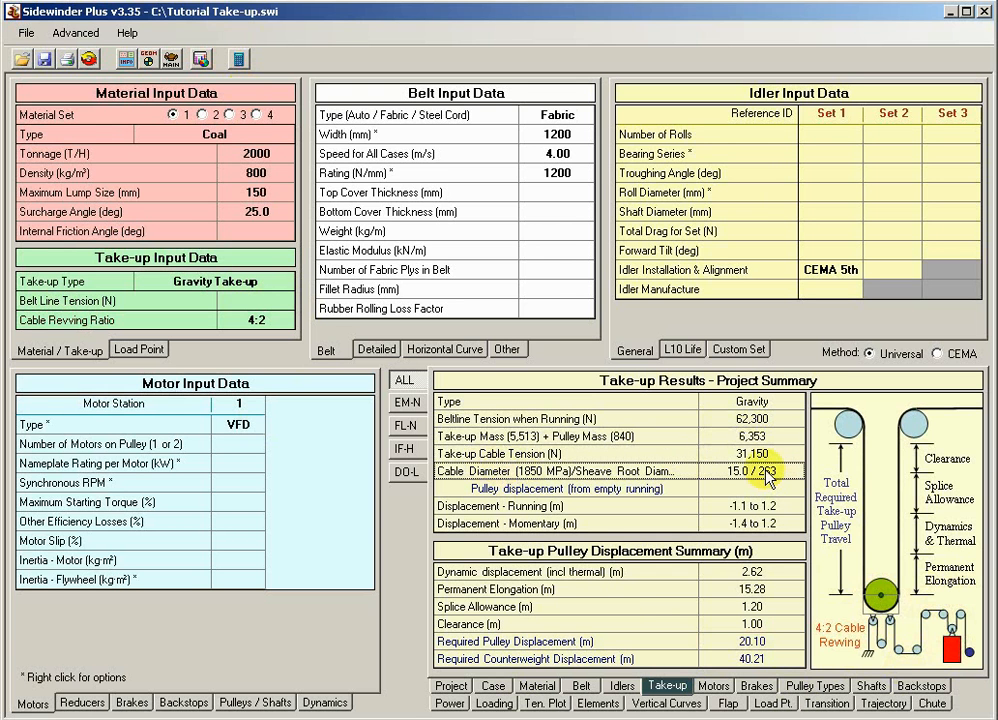
left_click(780, 438)
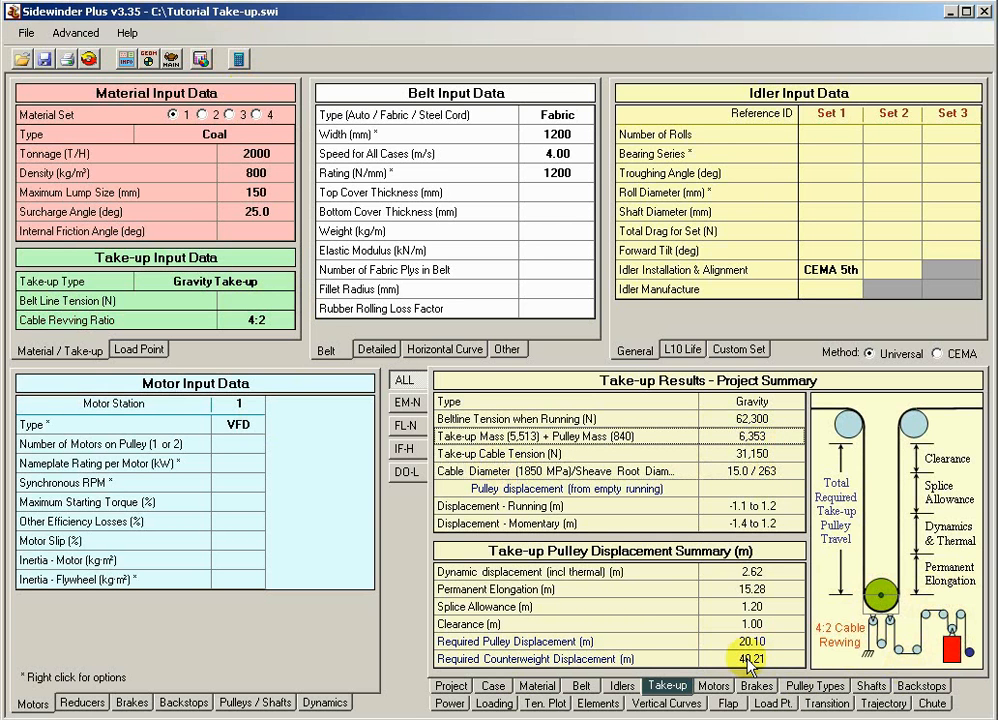
left_click(635, 659)
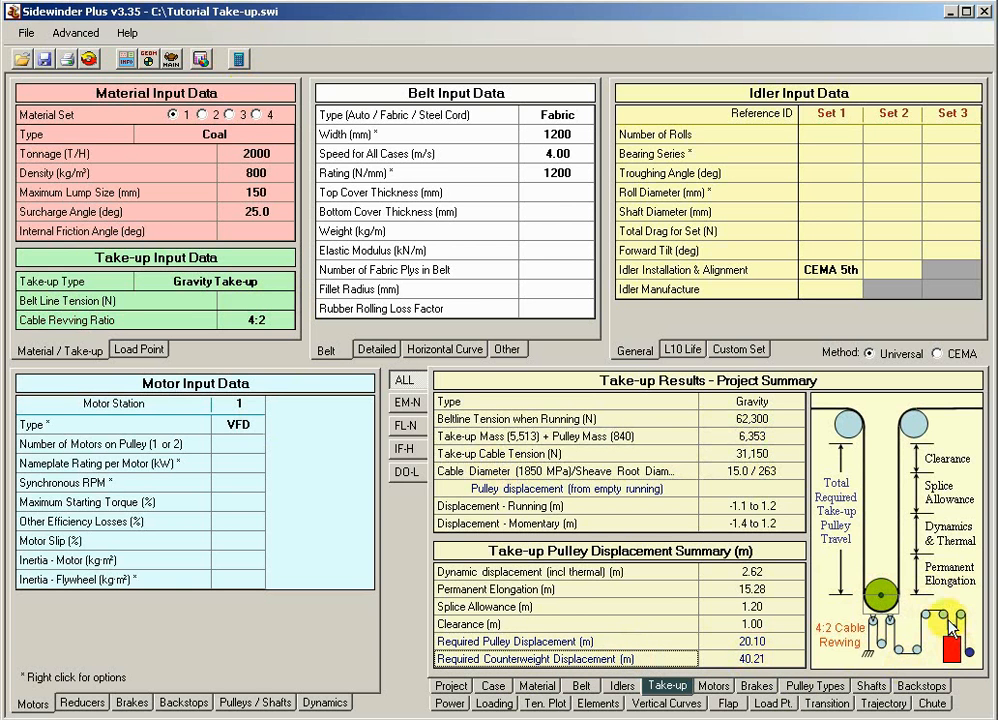
left_click(765, 440)
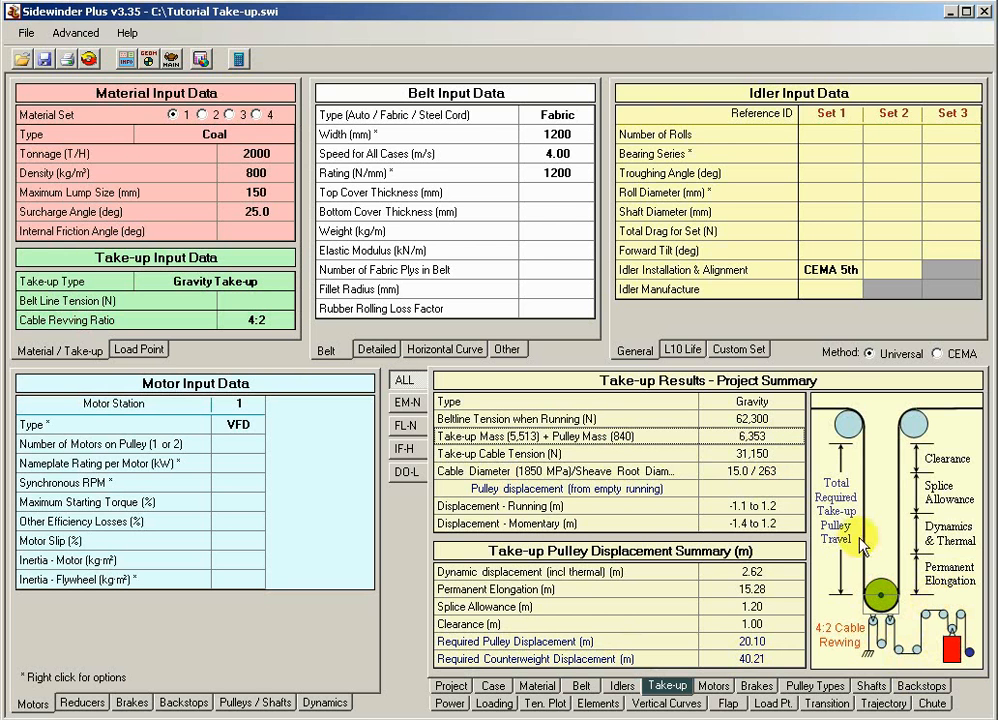
- Return the cable revving ratio to 0:0 and recalculate the conveyor with the fixed hanging counterweight
left_click(257, 199)
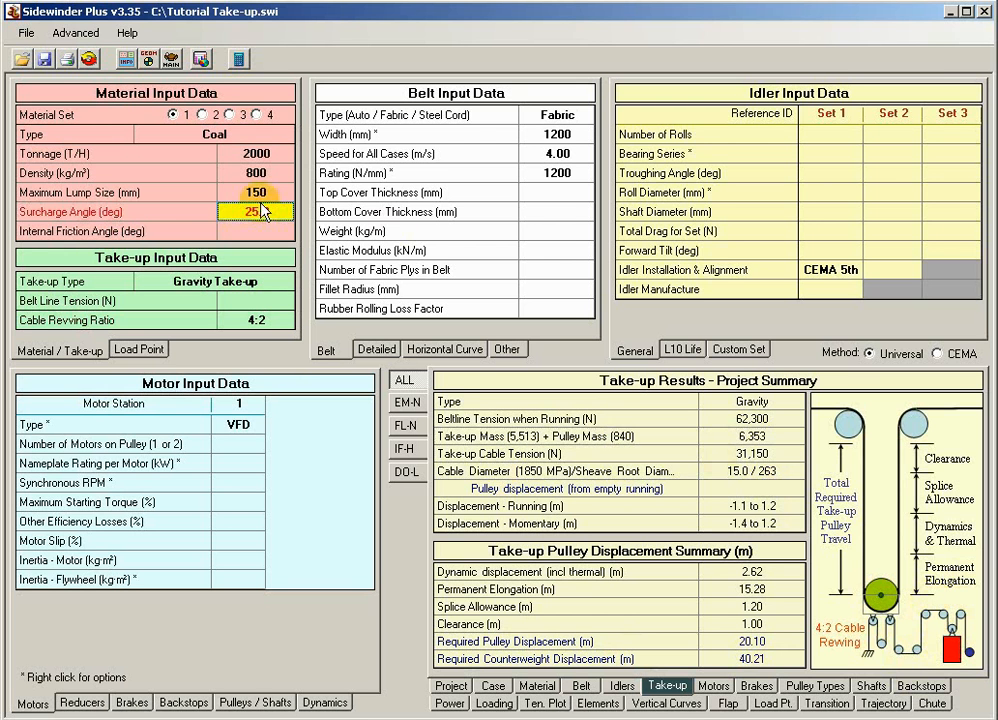
left_click(258, 320)
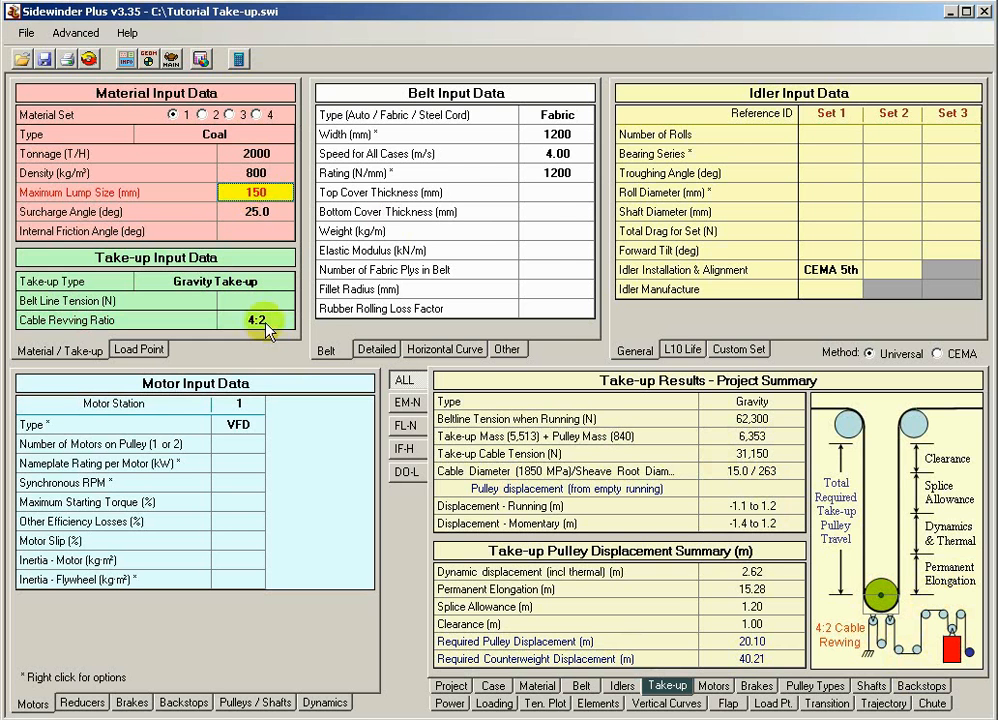
left_click(283, 320)
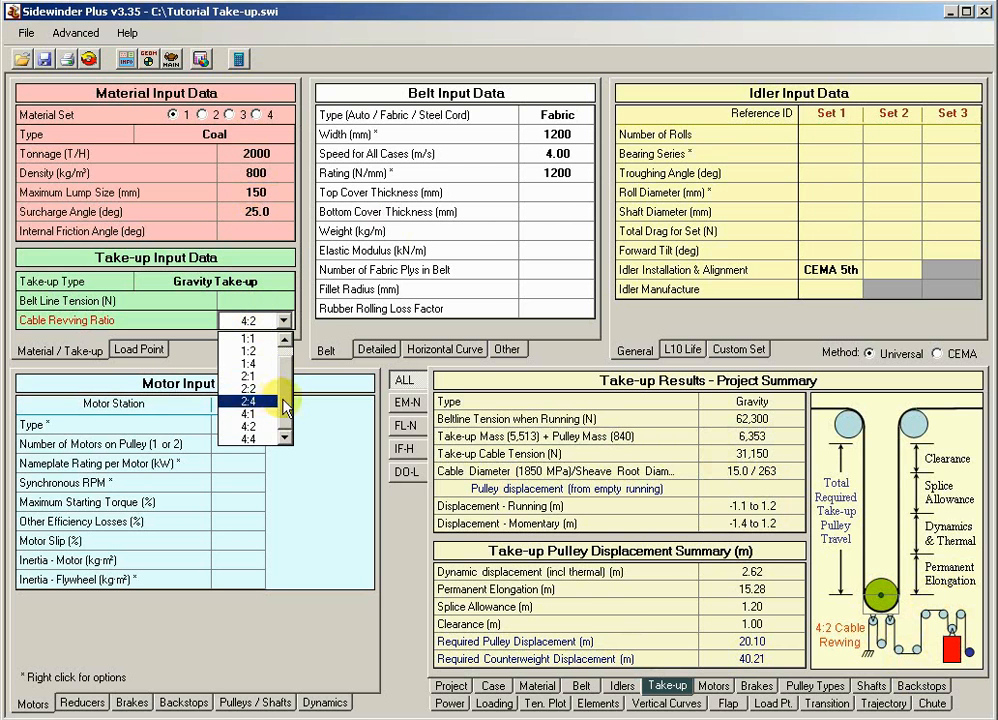
scroll(256, 412, "up", 1)
scroll(258, 400, "down", 1)
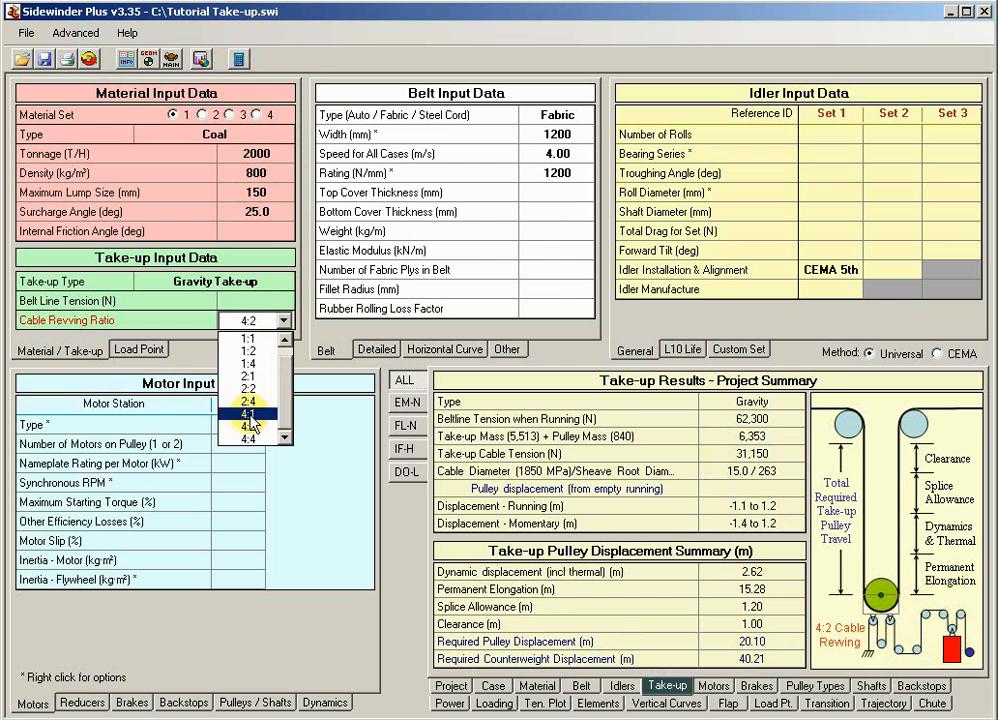
scroll(266, 349, "up", 1)
scroll(270, 355, "up", 1)
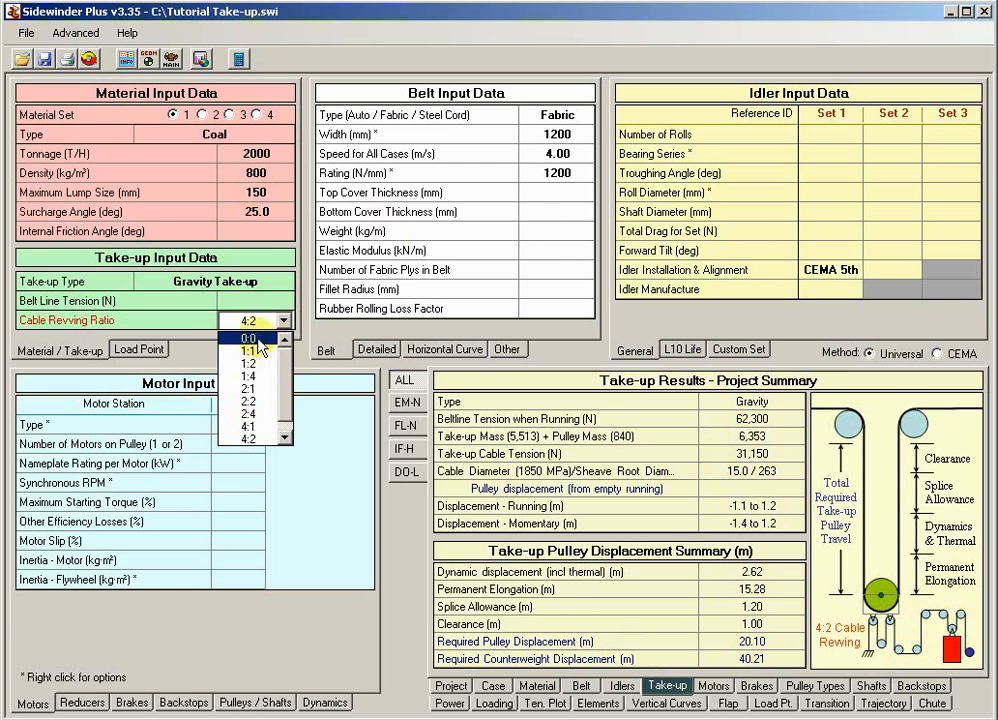
left_click(270, 236)
left_click(238, 59)
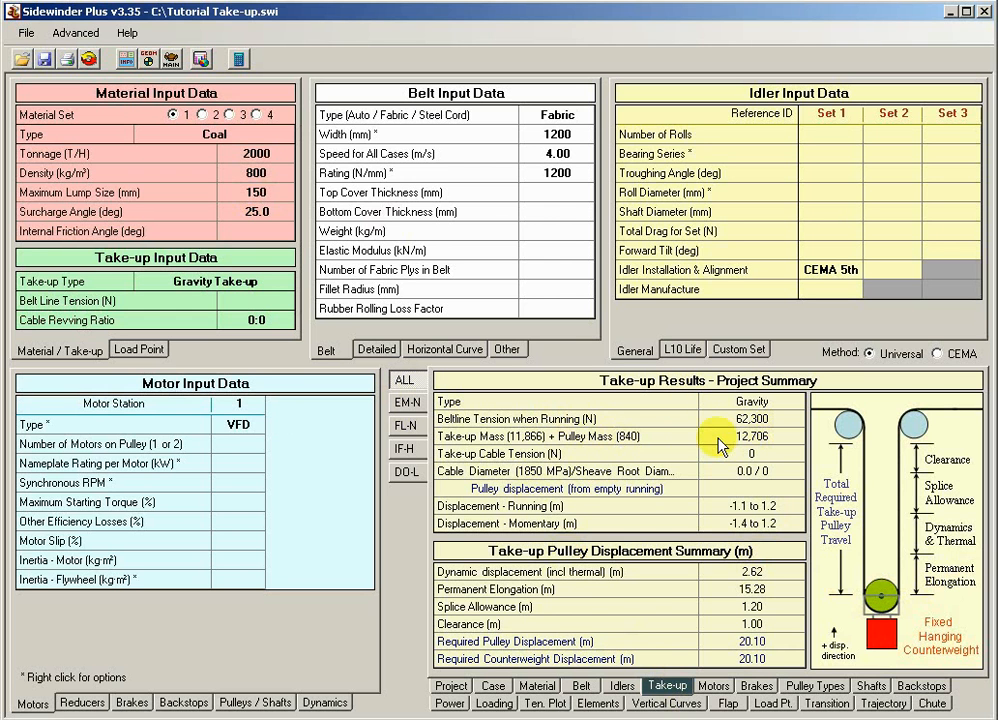
- Set the cable revving ratio to 1:1, recalculate, and check the take-up cable and sheave diameter
left_click(270, 325)
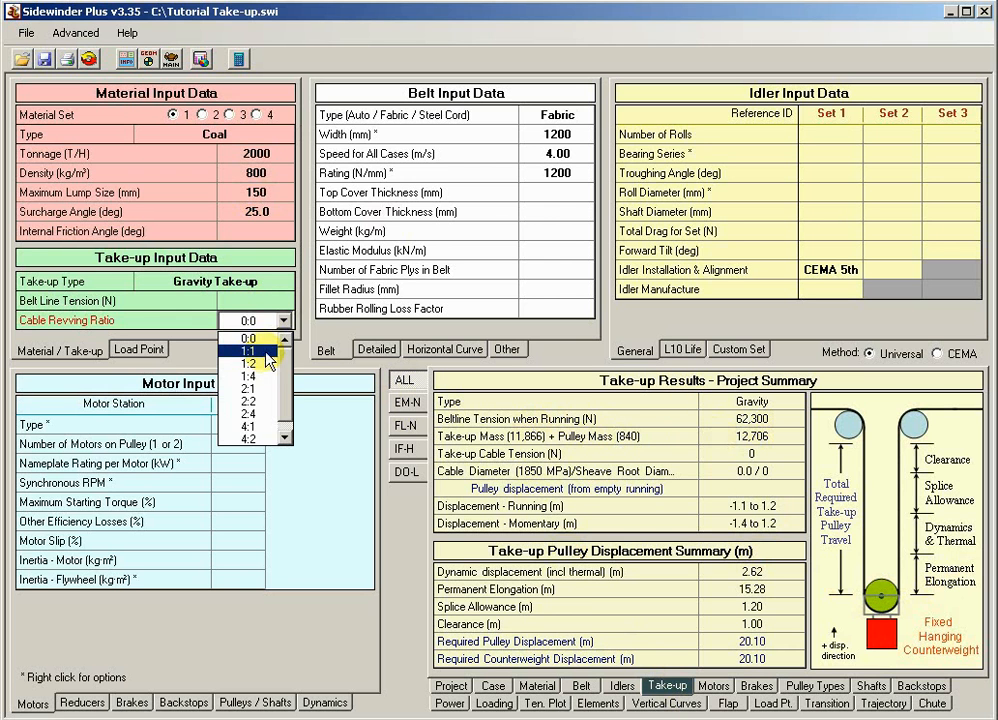
left_click(250, 342)
left_click(238, 62)
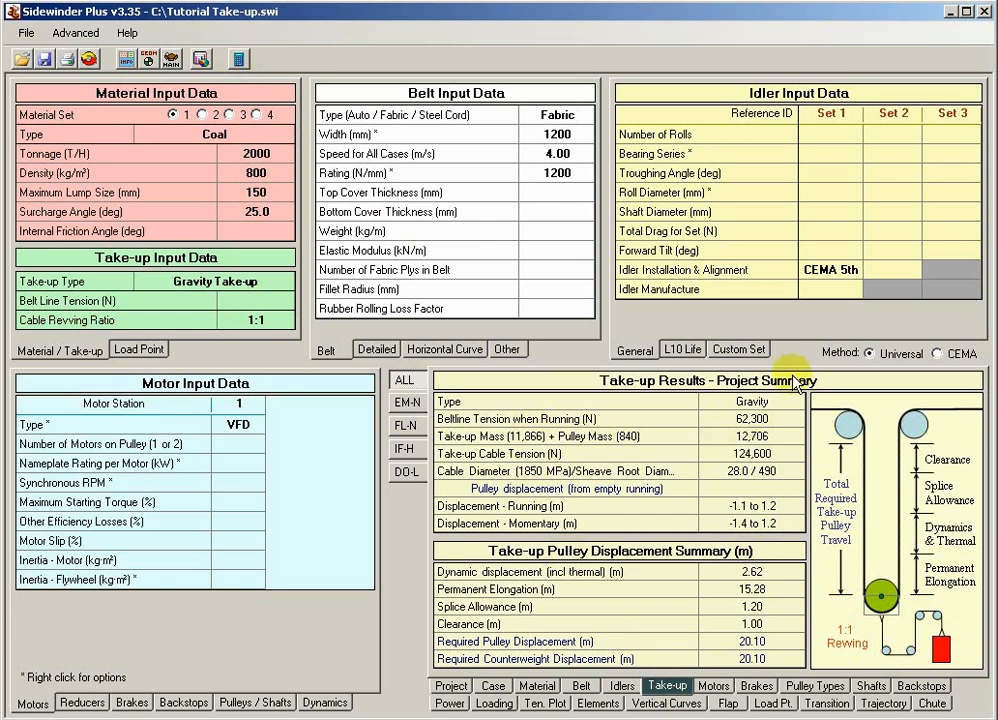
left_click(762, 471)
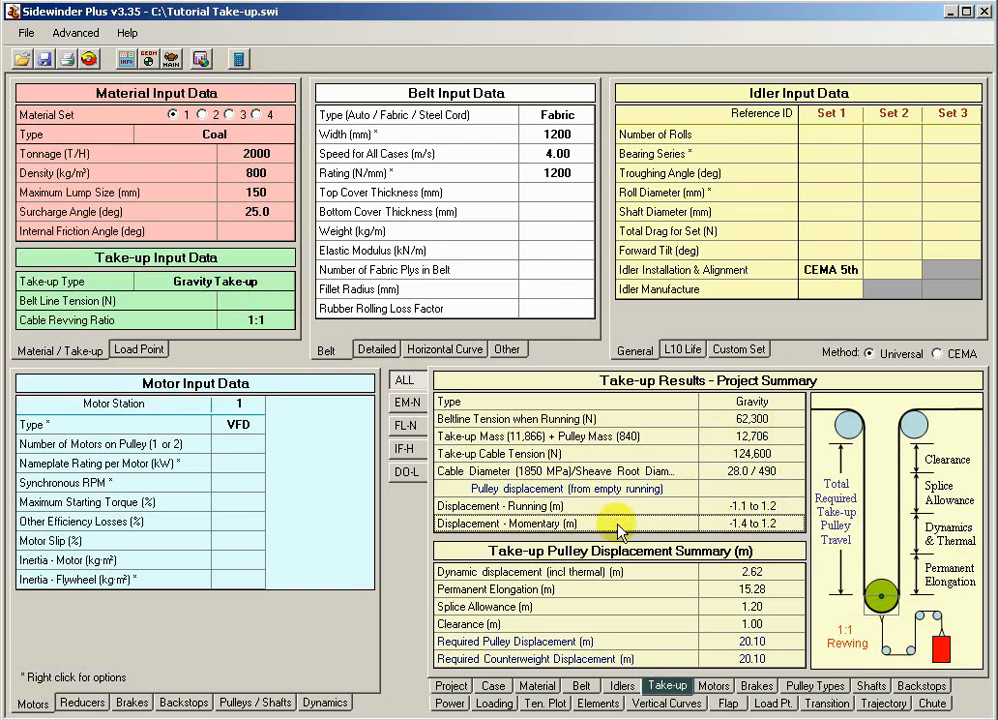
- Review the momentary displacement, dynamic displacement and permanent elongation in the take-up results
left_click(551, 531)
left_click(584, 573)
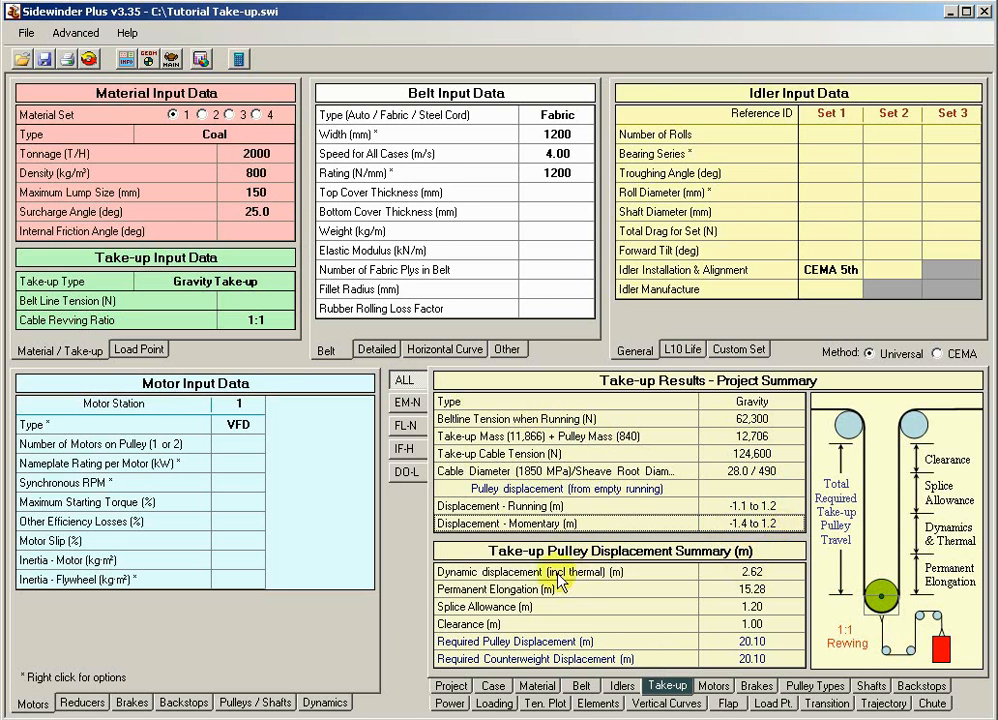
left_click(762, 576)
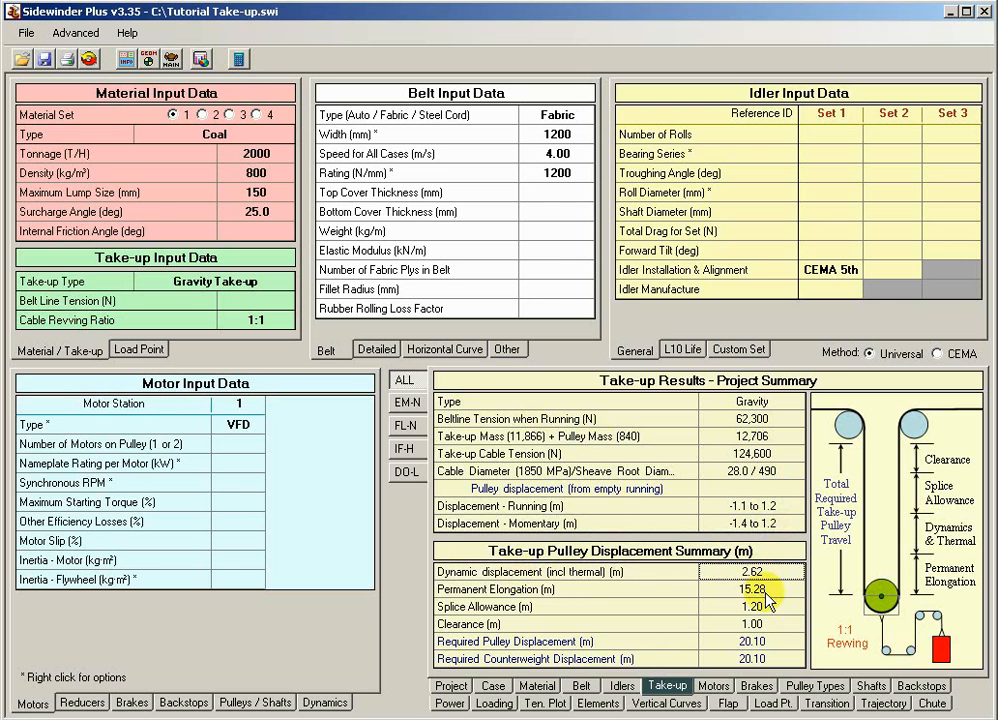
left_click(733, 589)
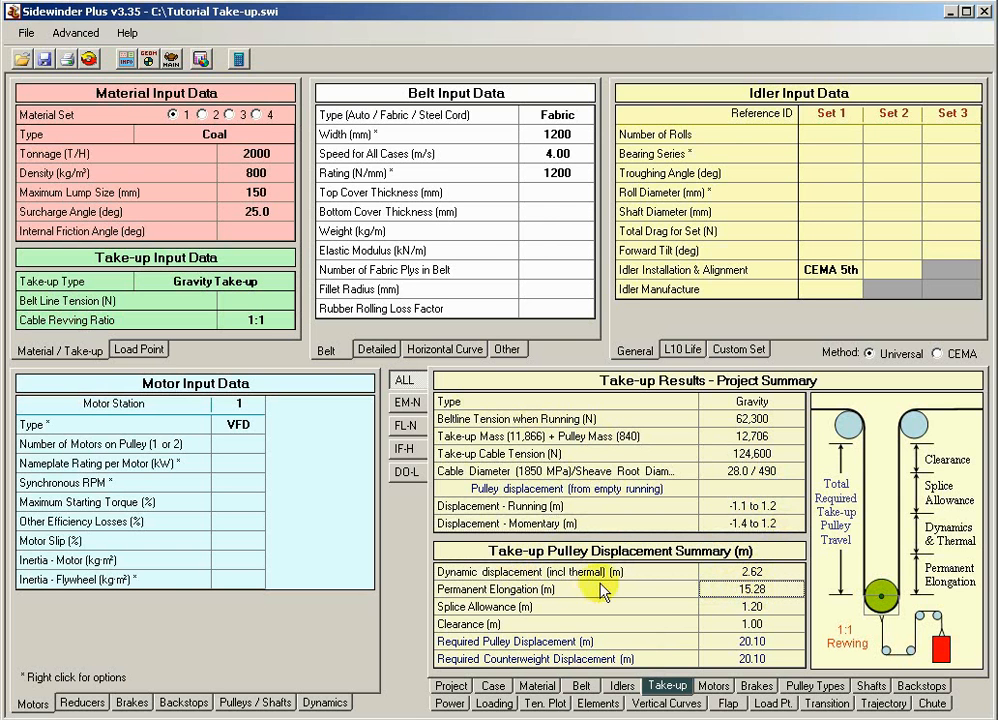
- Locate the belt's permanent elongation input, and consult the belting catalogs' metric Plylon Plus data for average permanent elongation
left_click(377, 349)
left_click(530, 152)
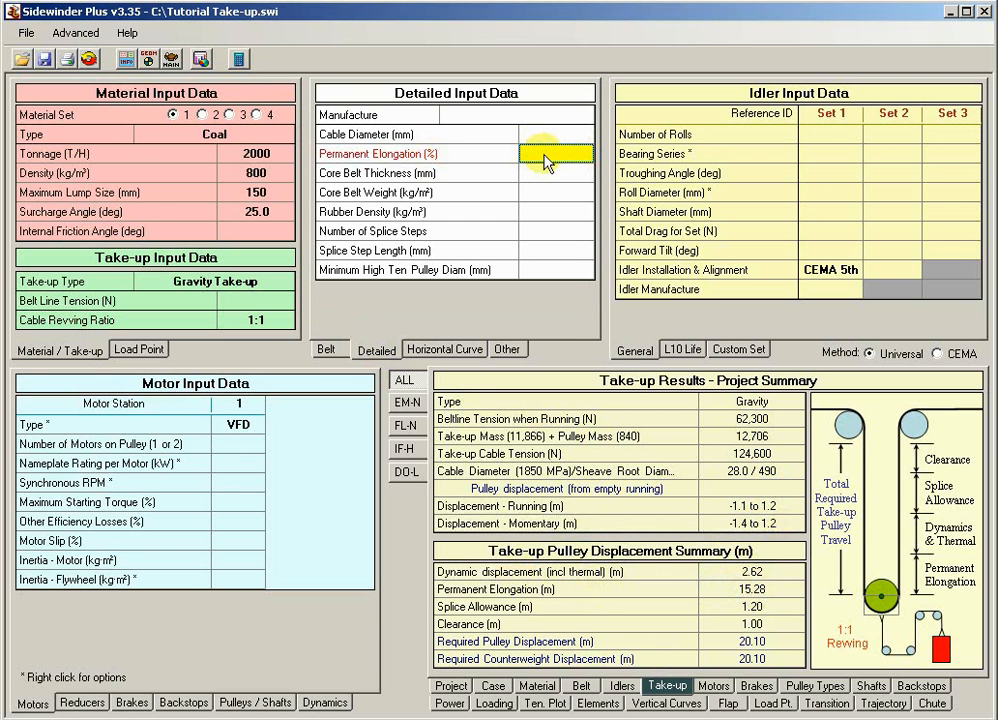
left_click(128, 33)
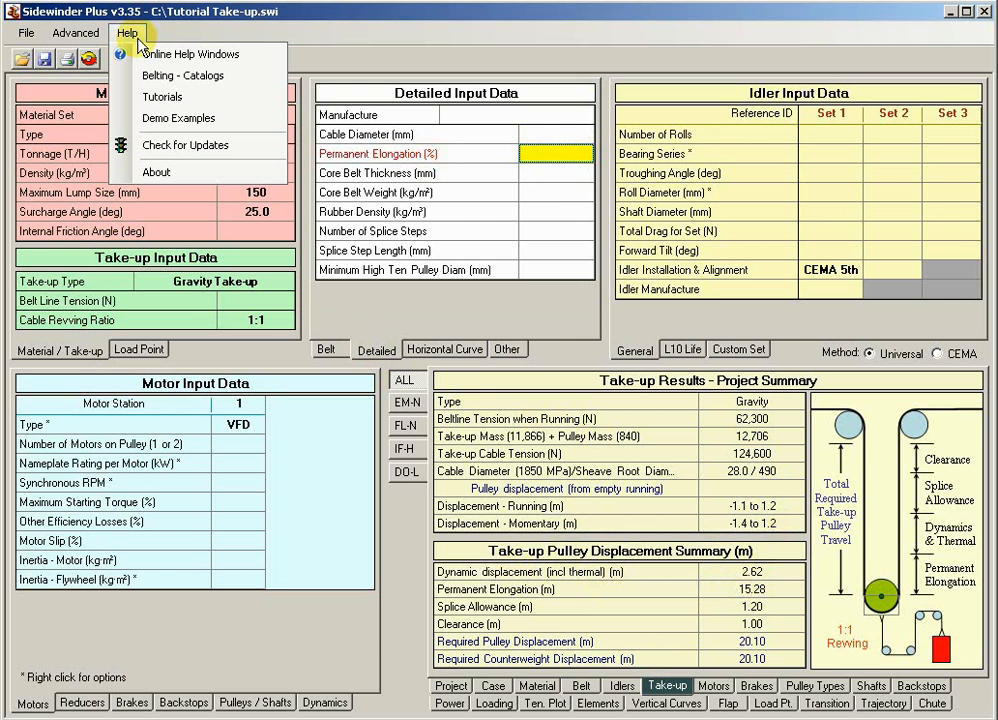
left_click(157, 78)
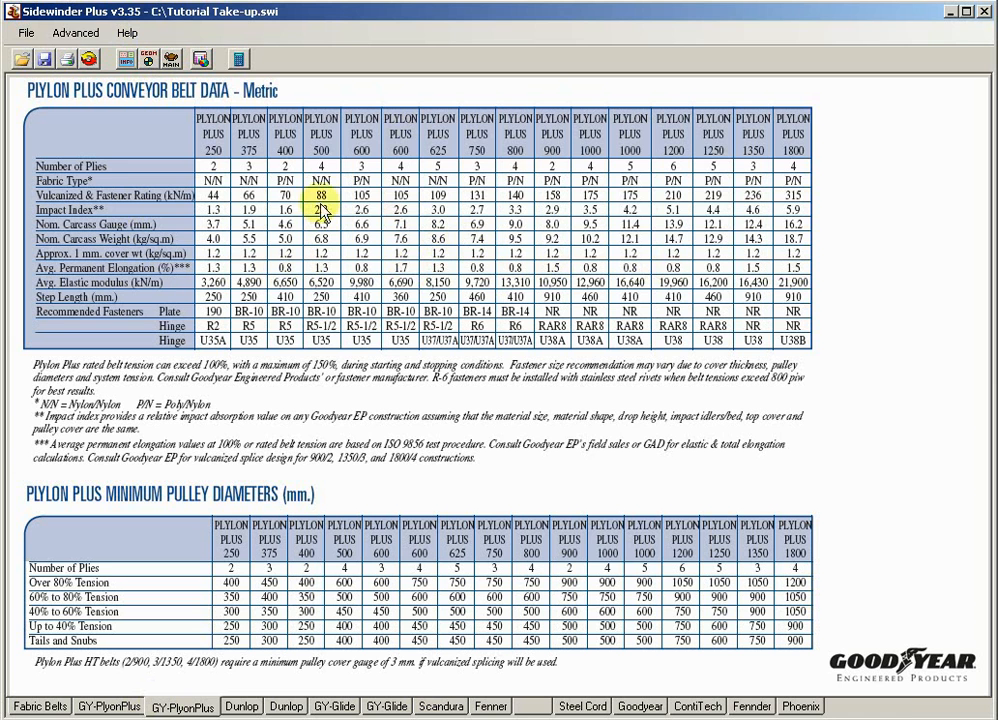
- Return from the catalog to the take-up results, and check the splice allowance against the belt's splice length and bias
left_click(172, 61)
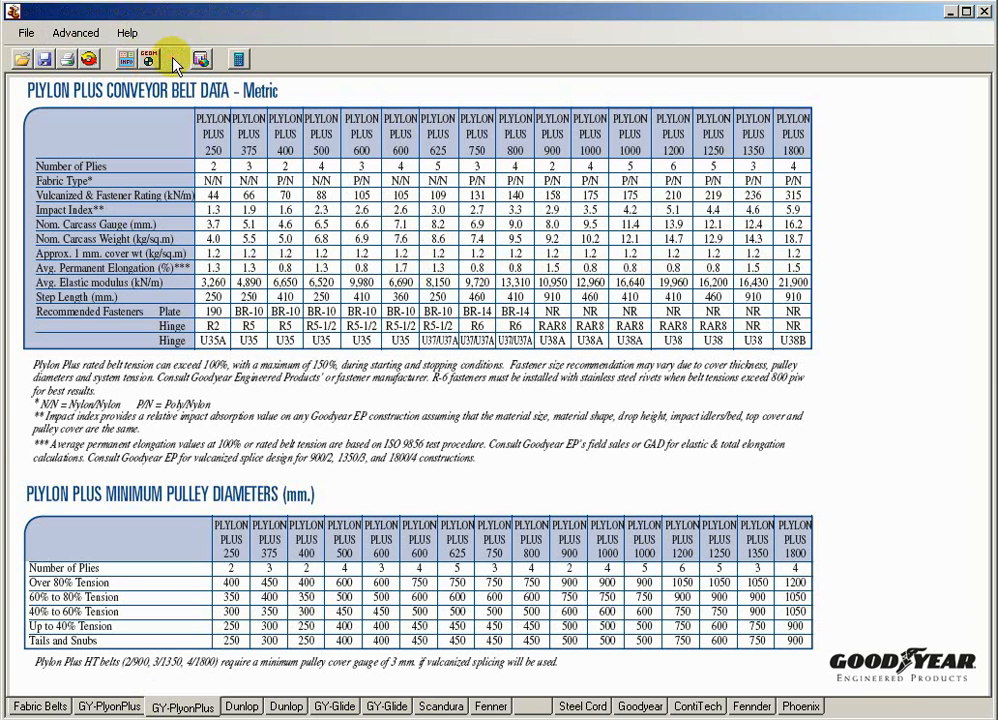
left_click(445, 156)
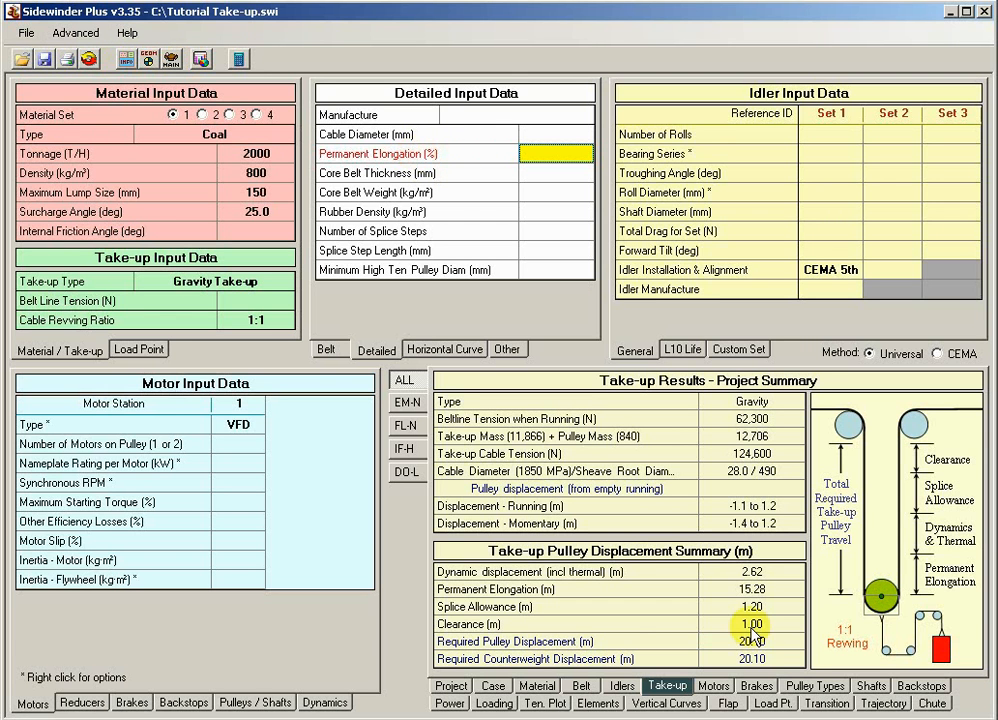
left_click(668, 607)
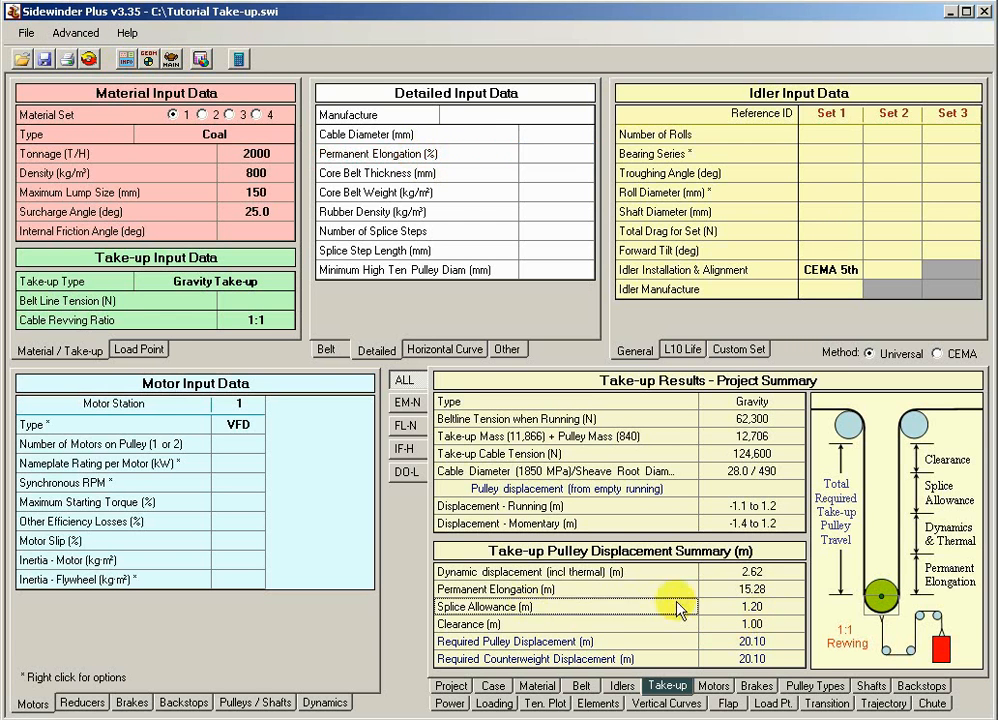
left_click(710, 612)
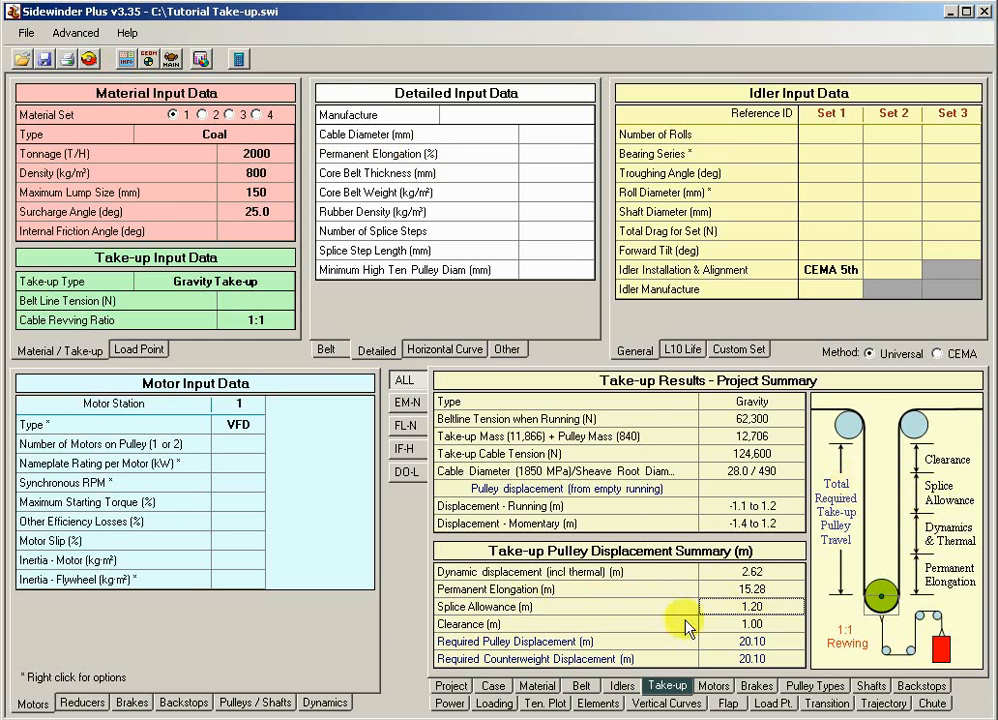
left_click(578, 686)
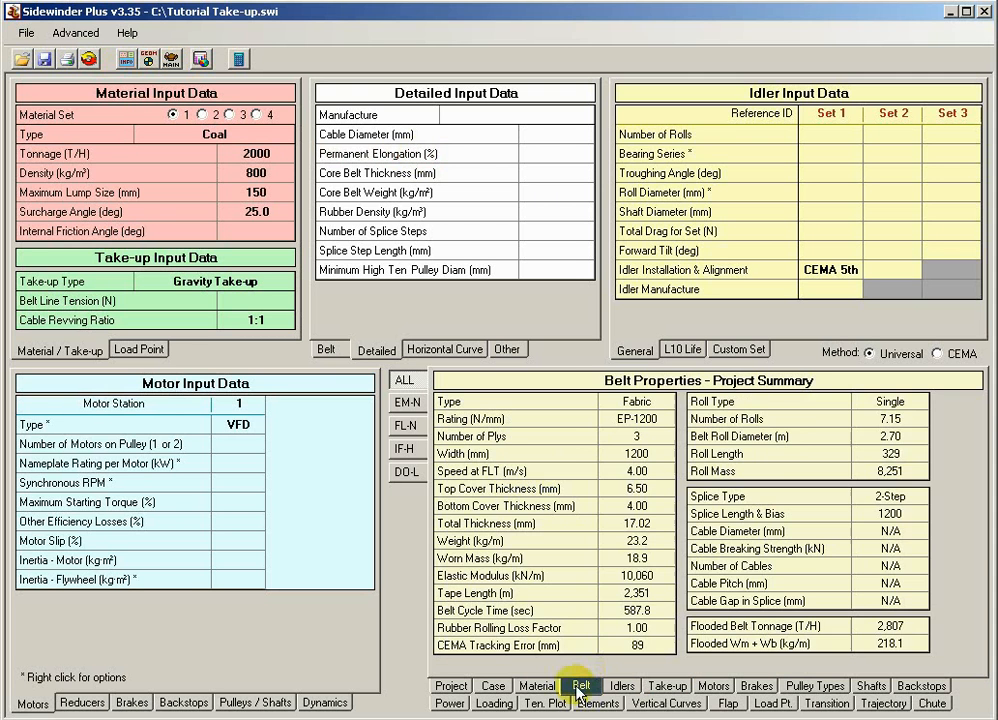
left_click(900, 514)
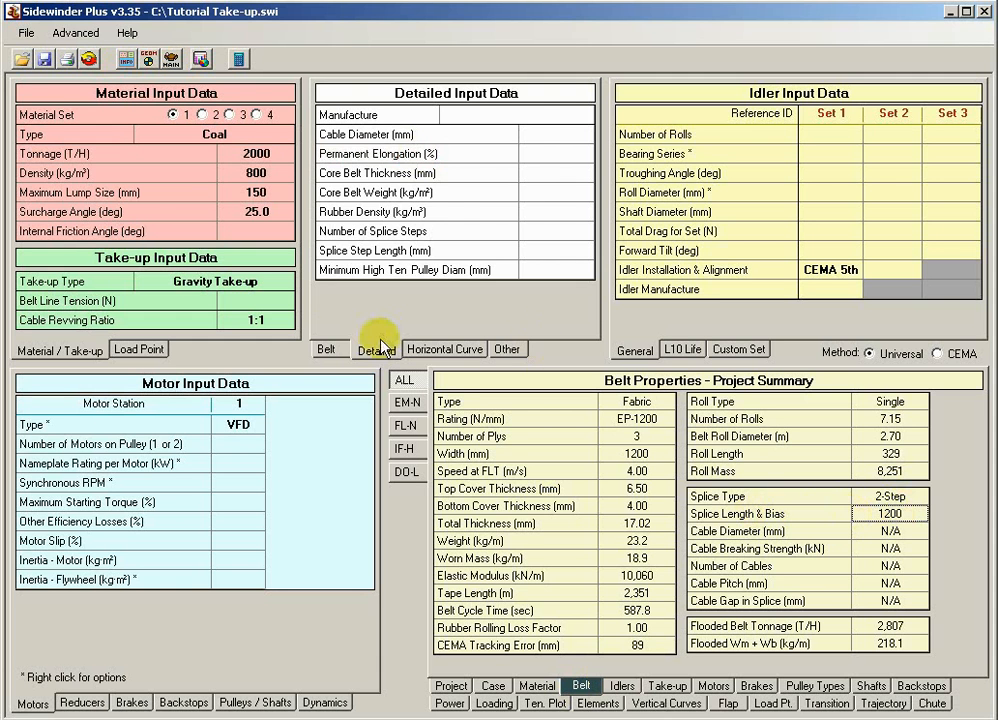
left_click(329, 352)
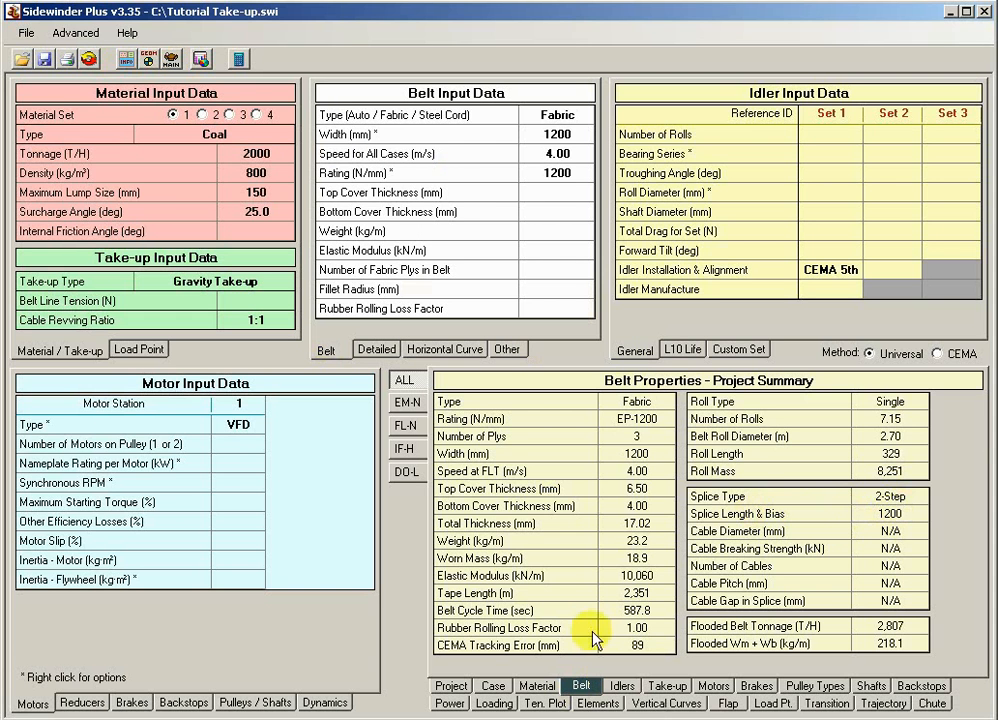
- Review the splice allowance and clearance in the take-up pulley displacement summary
left_click(667, 686)
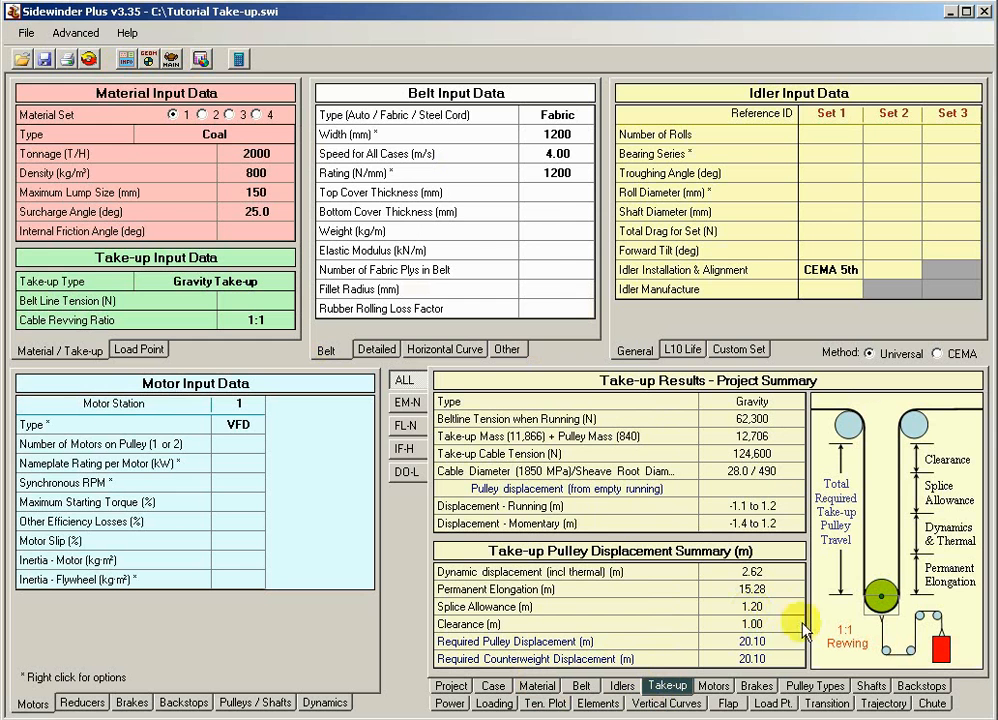
left_click(757, 607)
left_click(606, 626)
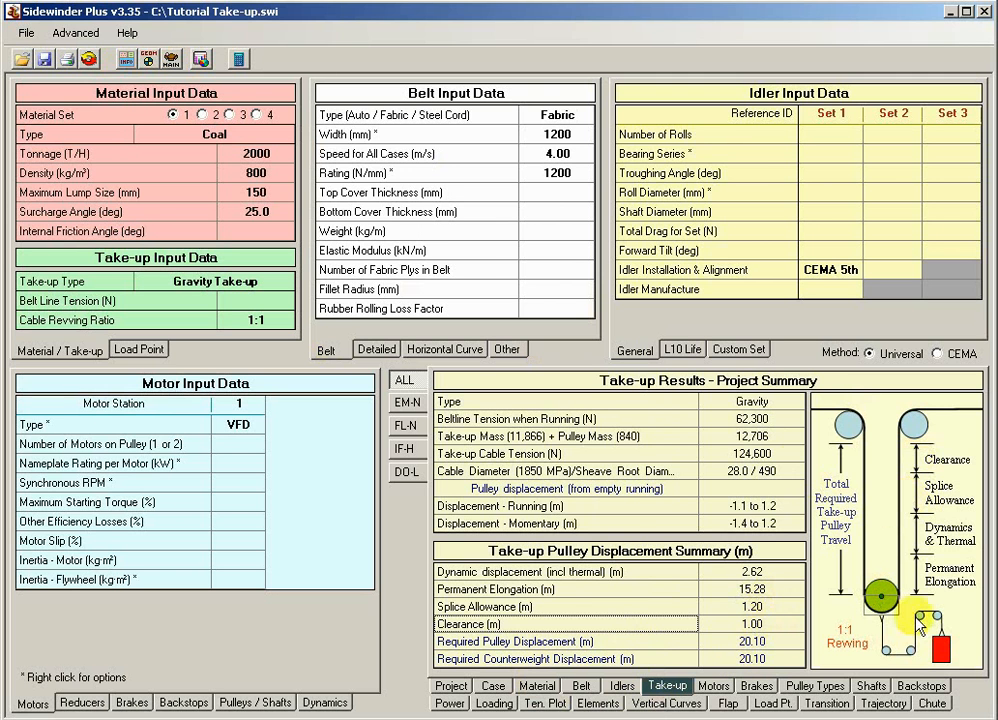
- Compare take-up pulley displacements for the empty, fully loaded, inclines high-friction and declines low-friction cases, ending at the project summary
left_click(416, 406)
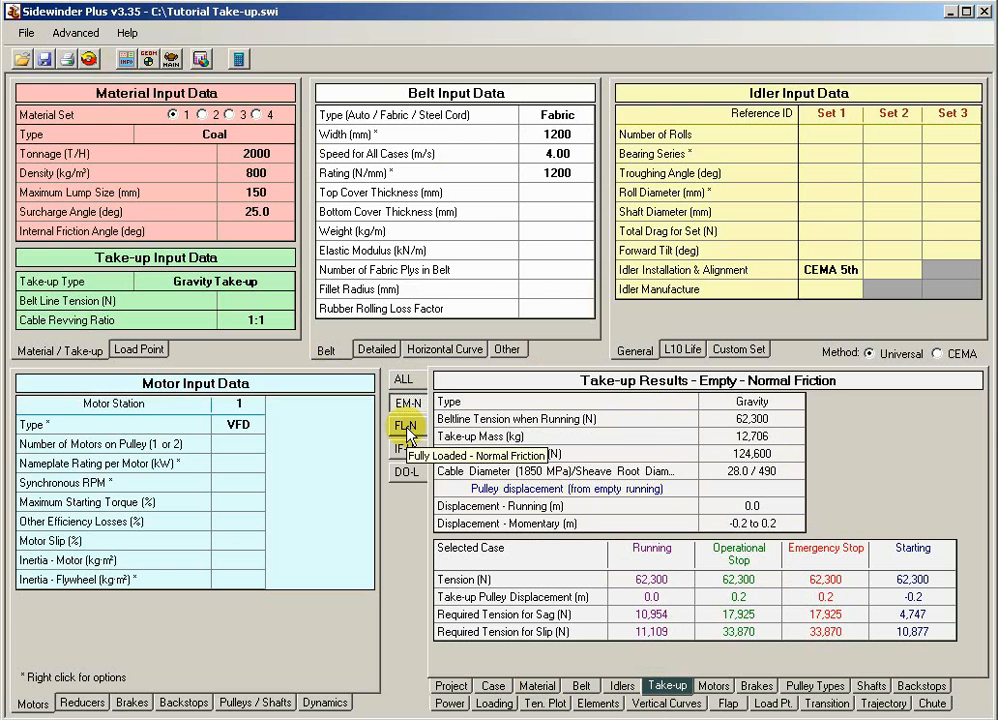
left_click(660, 600)
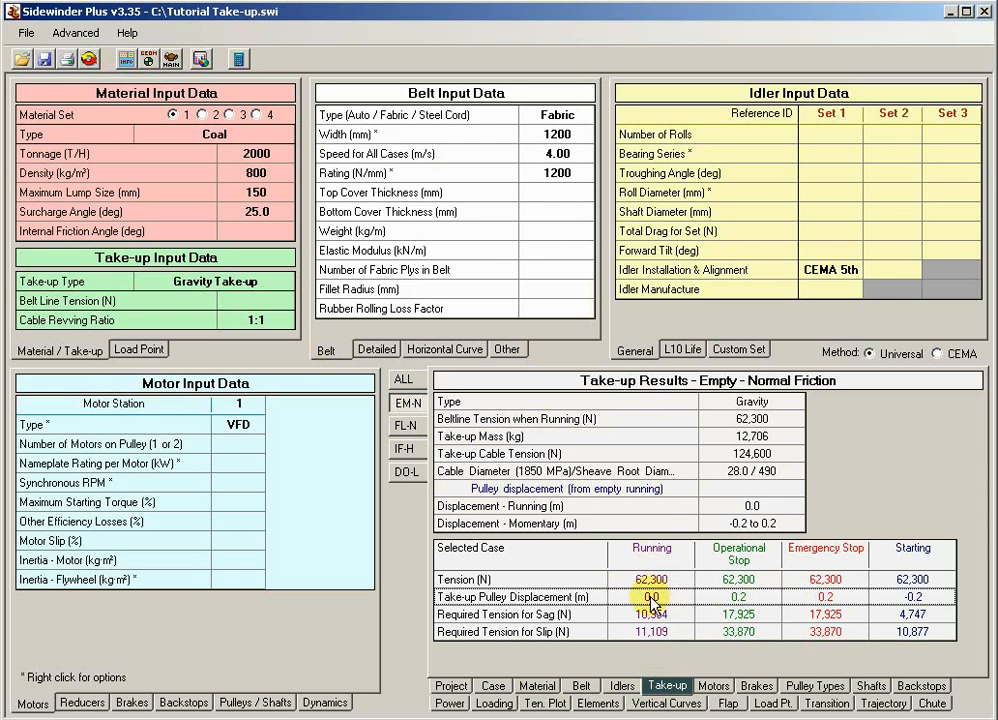
left_click(400, 428)
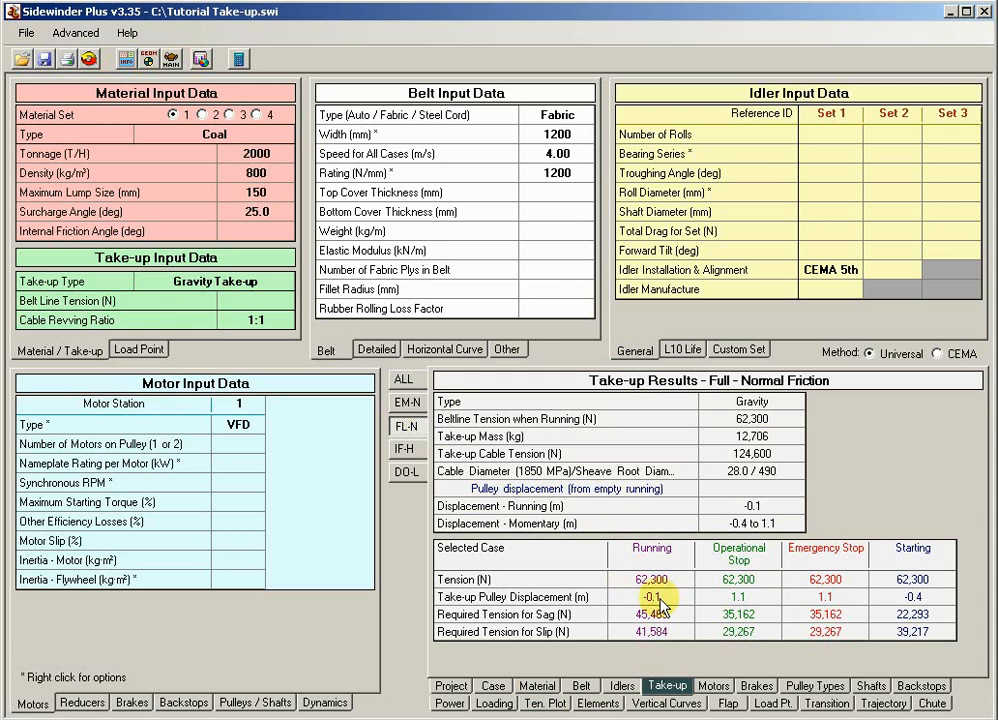
left_click(405, 451)
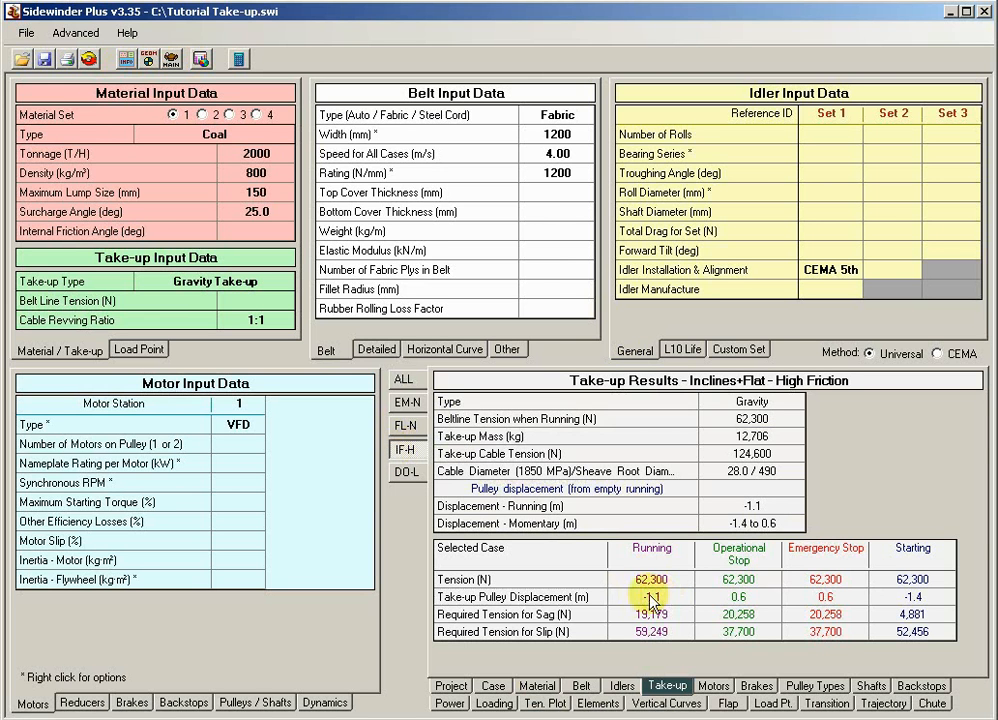
left_click(909, 600)
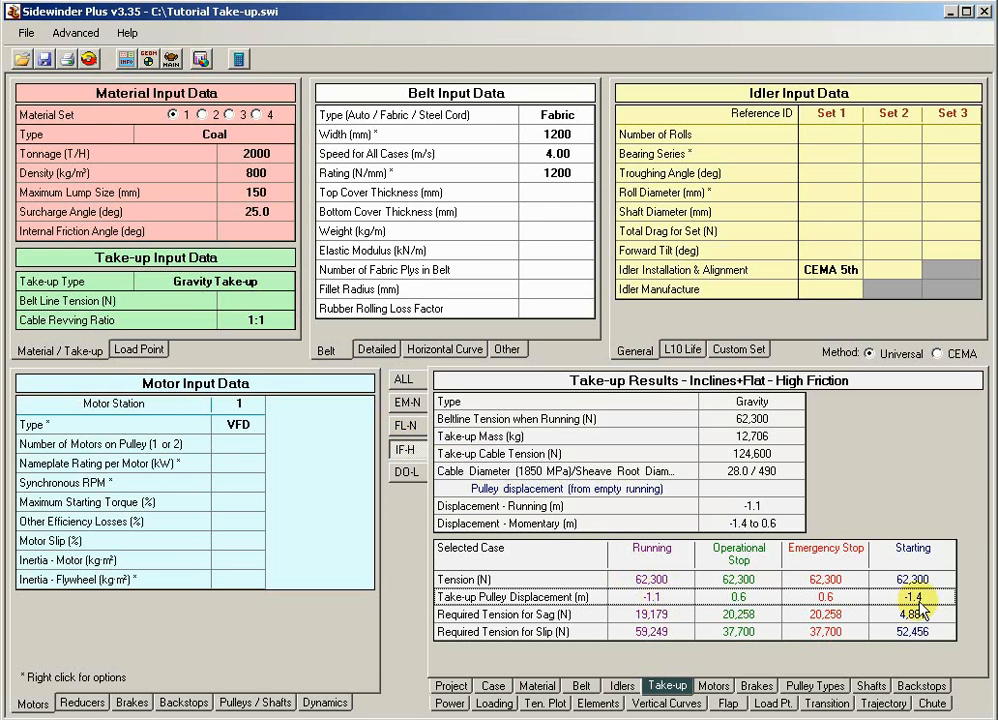
left_click(408, 472)
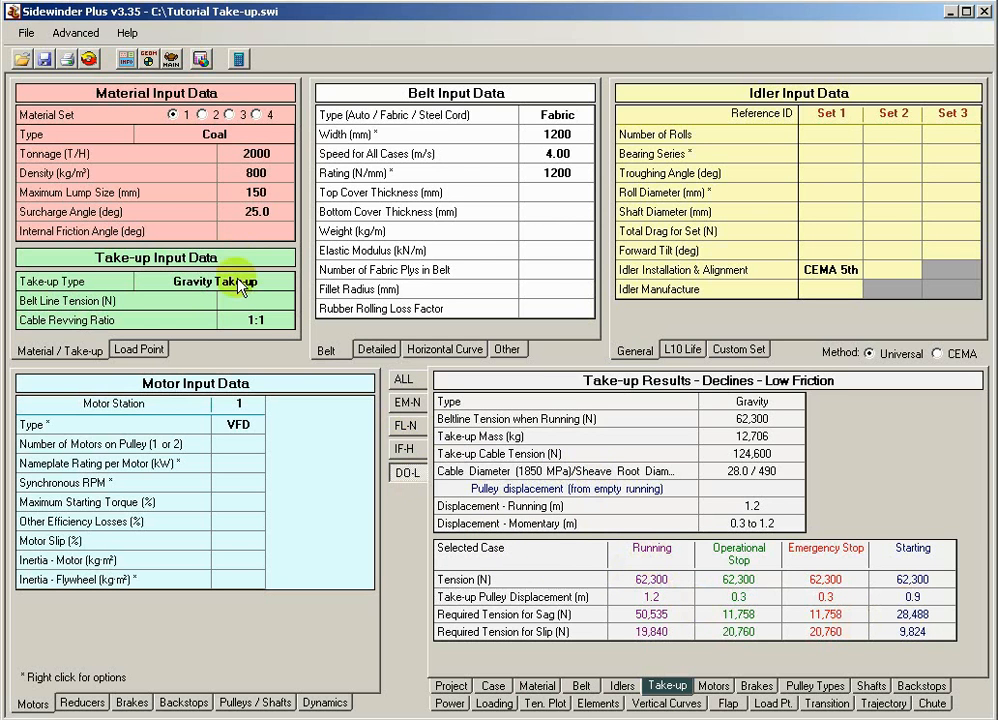
left_click(407, 405)
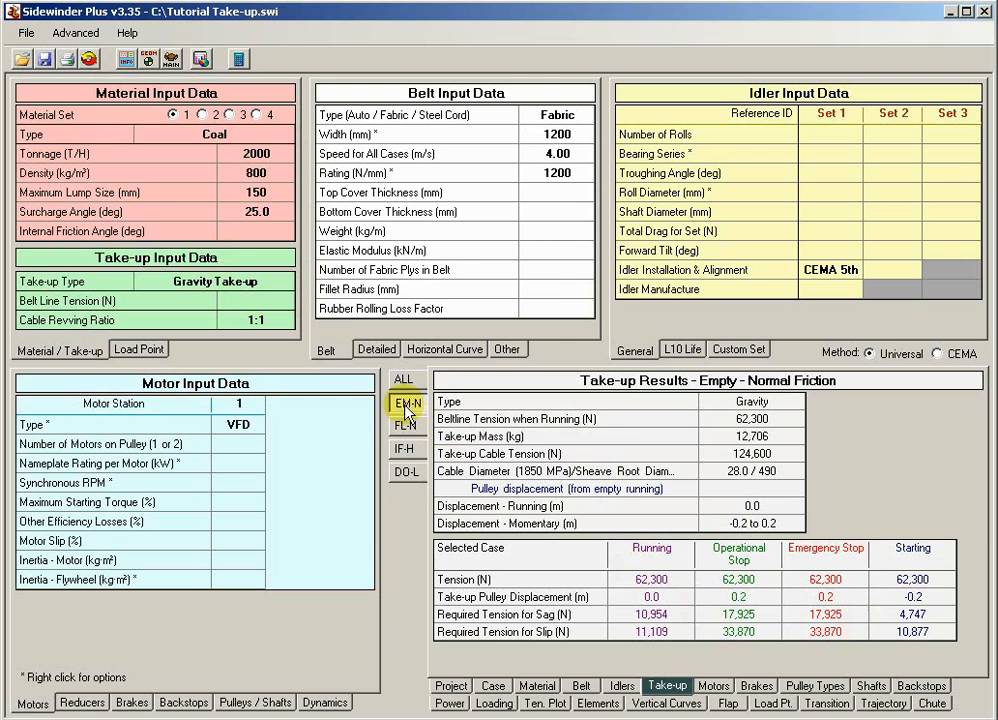
left_click(404, 380)
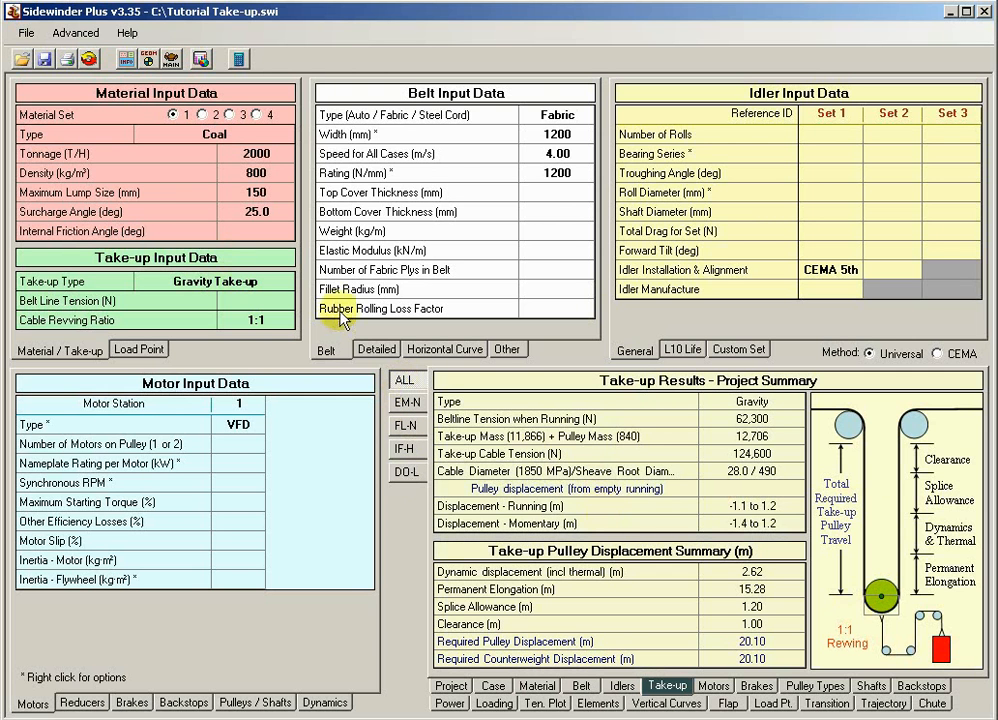
- Set the gravity take-up's belt line tension to 40000 N and recalculate with the fully loaded case results displayed
left_click(236, 300)
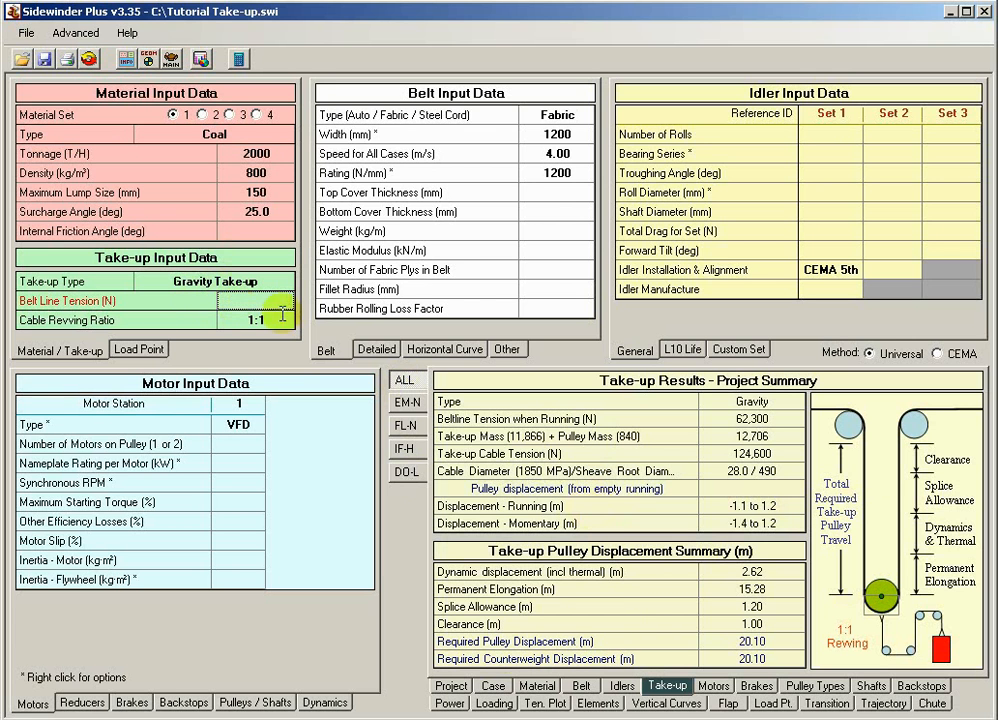
left_click(495, 685)
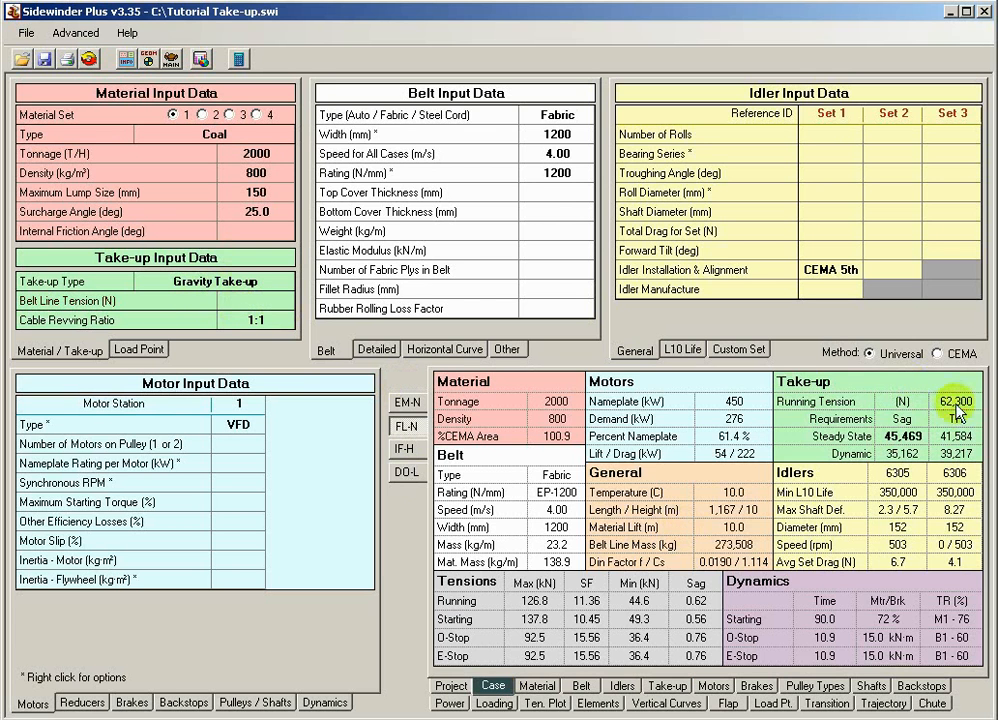
left_click(254, 297)
type("4")
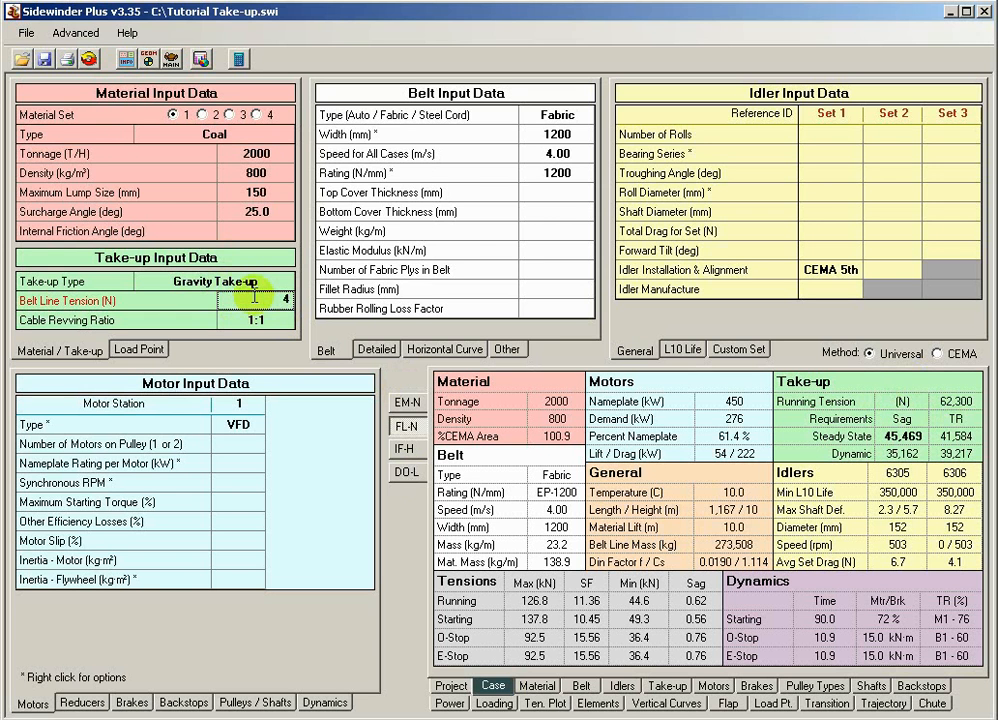
type("0000")
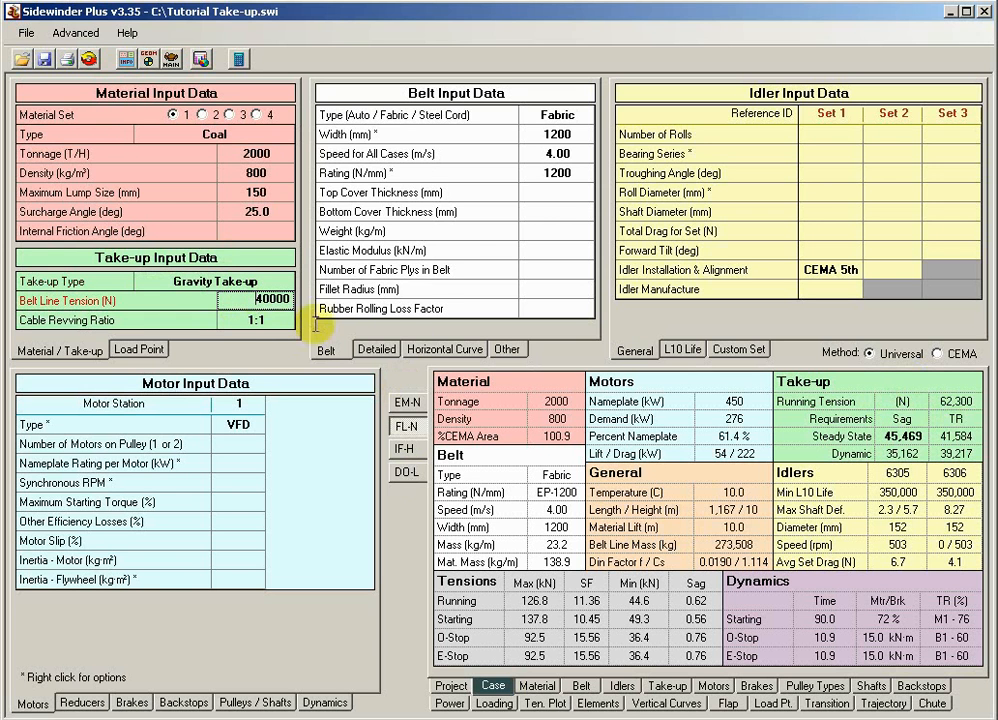
left_click(245, 231)
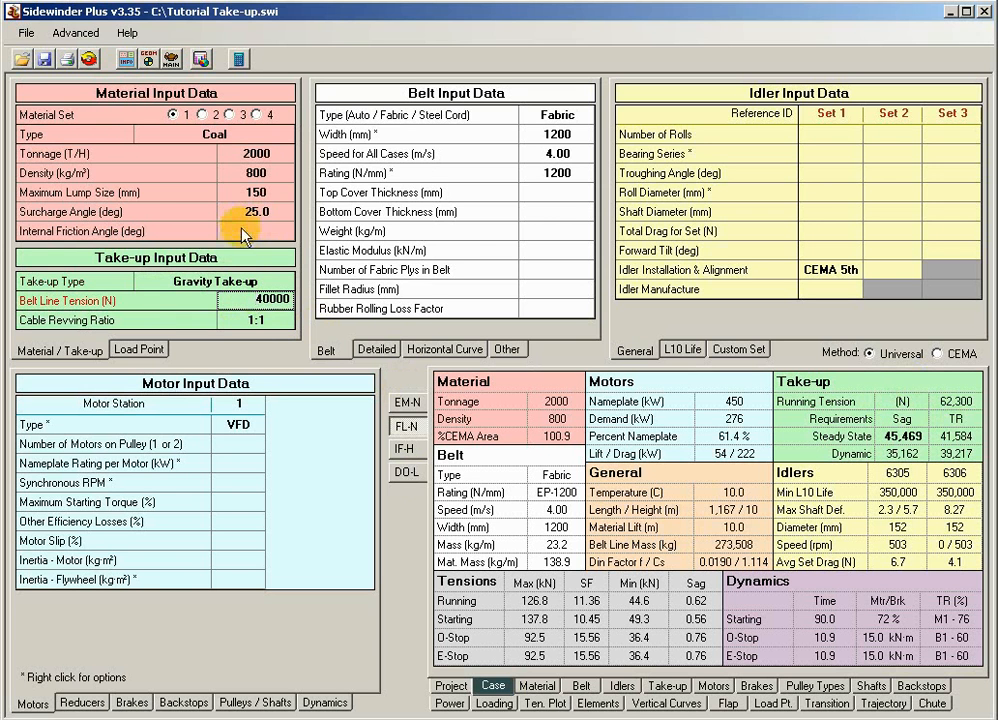
left_click(238, 60)
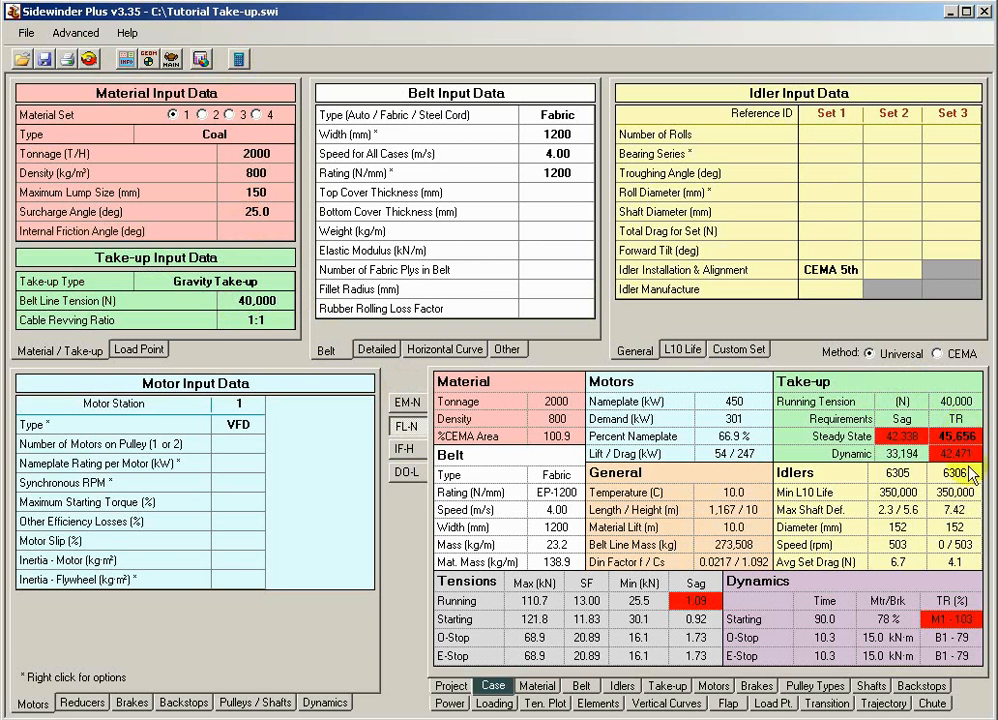